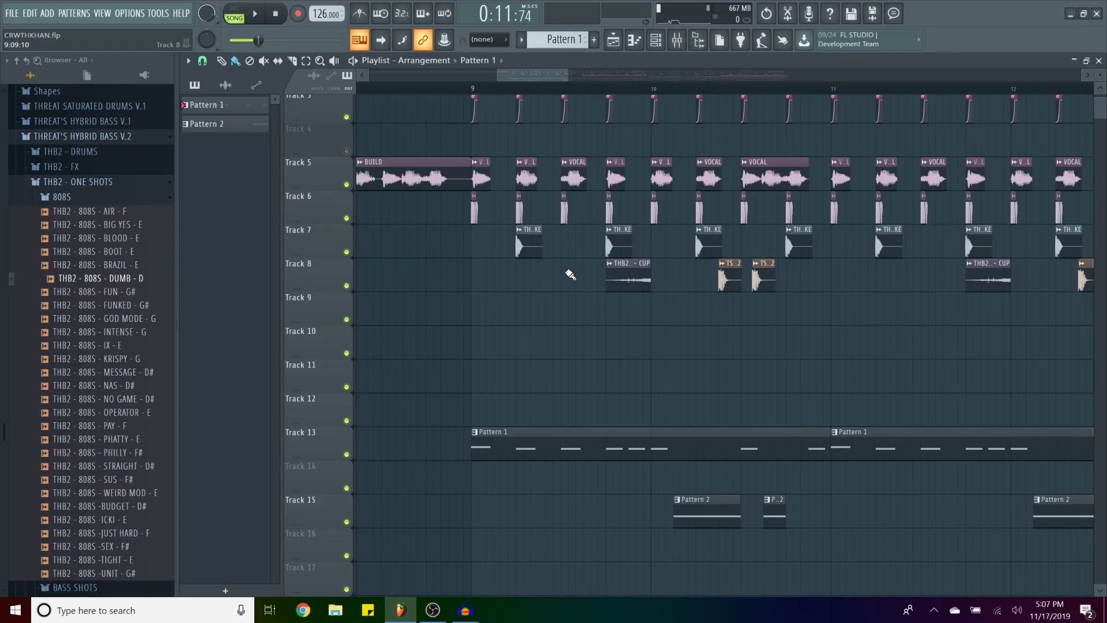
Check the claps clip settings, then solo Track 5 and play the vocals alone from bar 9.
{"action": "scroll", "coordinate": [569, 273], "scroll_direction": "up", "scroll_amount": 5}
{"action": "double_click", "coordinate": [540, 247]}
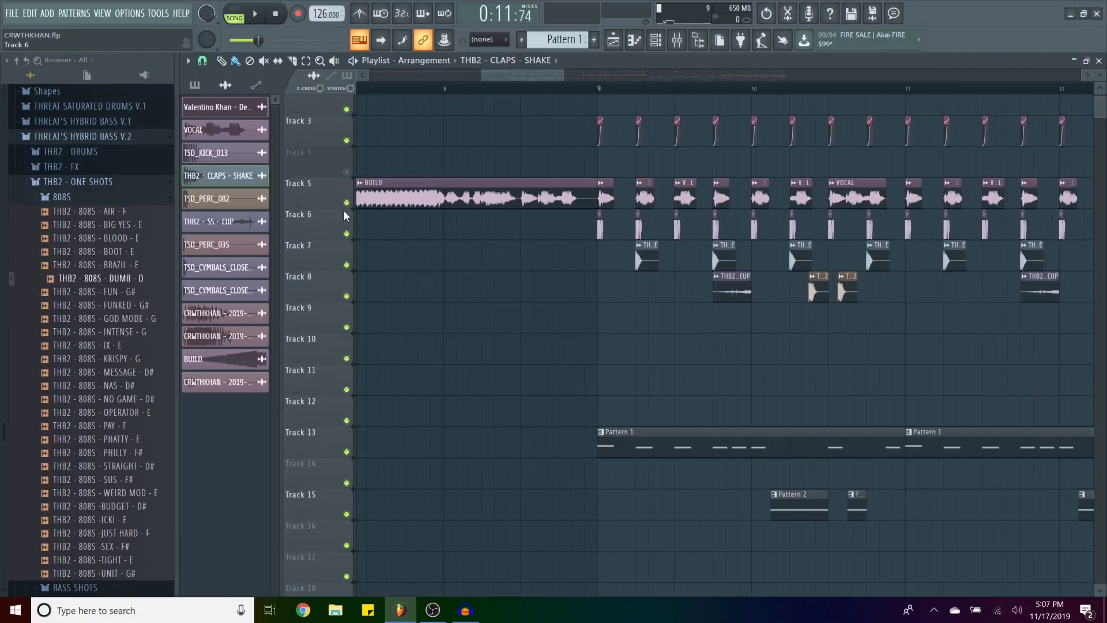
{"action": "left_click", "coordinate": [346, 203], "text": "ctrl"}
{"action": "scroll", "coordinate": [602, 102], "scroll_direction": "up", "scroll_amount": 3}
{"action": "key", "text": "space"}
{"action": "scroll", "coordinate": [661, 215], "scroll_direction": "up", "scroll_amount": 2}
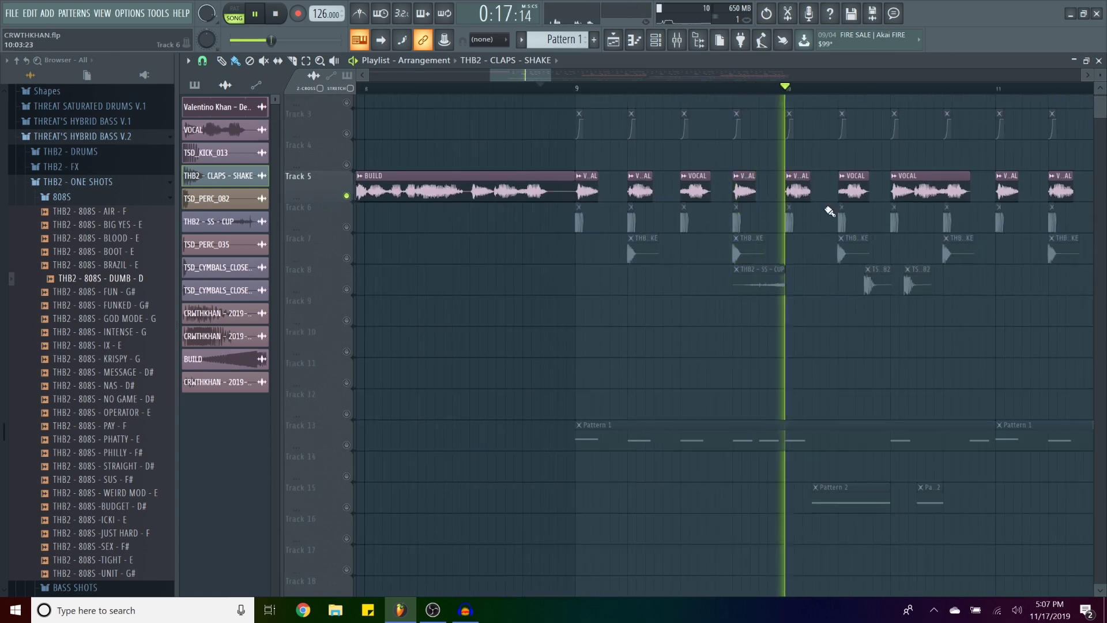
{"action": "scroll", "coordinate": [749, 207], "scroll_direction": "down", "scroll_amount": 4}
{"action": "scroll", "coordinate": [732, 196], "scroll_direction": "down", "scroll_amount": 2}
{"action": "key", "text": "space"}
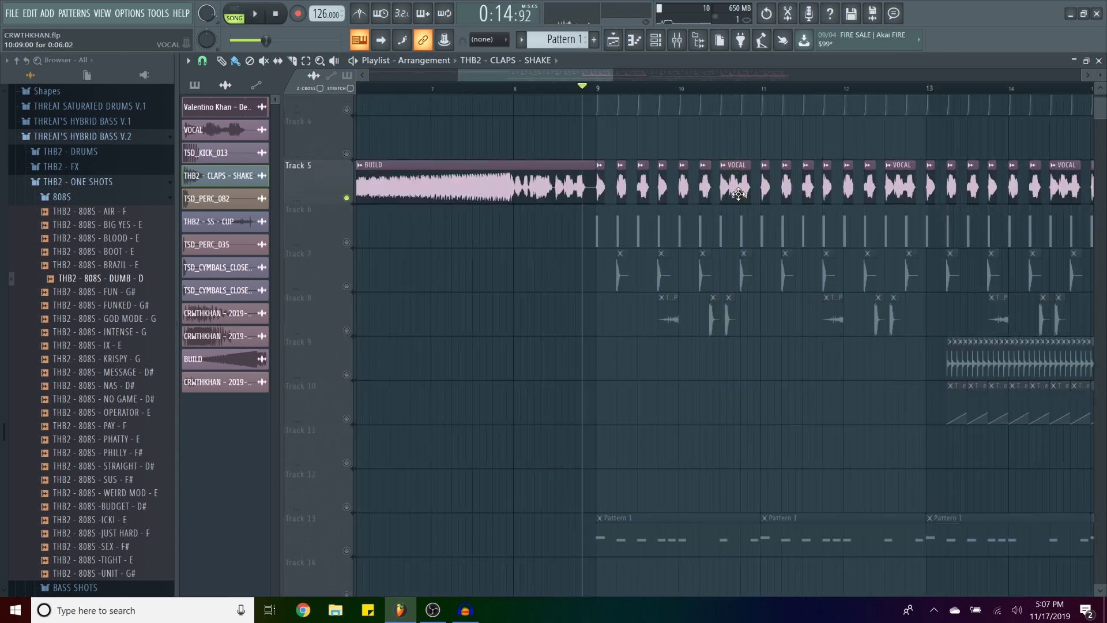
Open the channel settings of a TSD_KICK_013 kick clip on Track 6.
{"action": "scroll", "coordinate": [682, 215], "scroll_direction": "down", "scroll_amount": 1}
{"action": "scroll", "coordinate": [507, 240], "scroll_direction": "up", "scroll_amount": 2}
{"action": "scroll", "coordinate": [346, 240], "scroll_direction": "up", "scroll_amount": 3}
{"action": "double_click", "coordinate": [569, 230]}
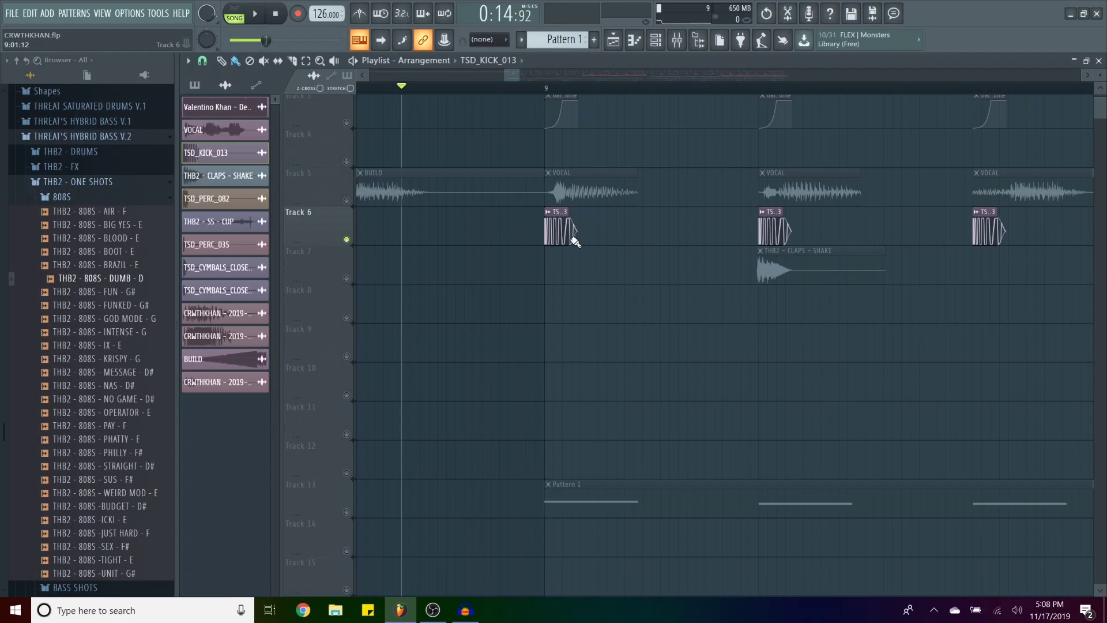
Glance at the kick channel settings, then play and stop the kick track from bar 9.
{"action": "double_click", "coordinate": [571, 231]}
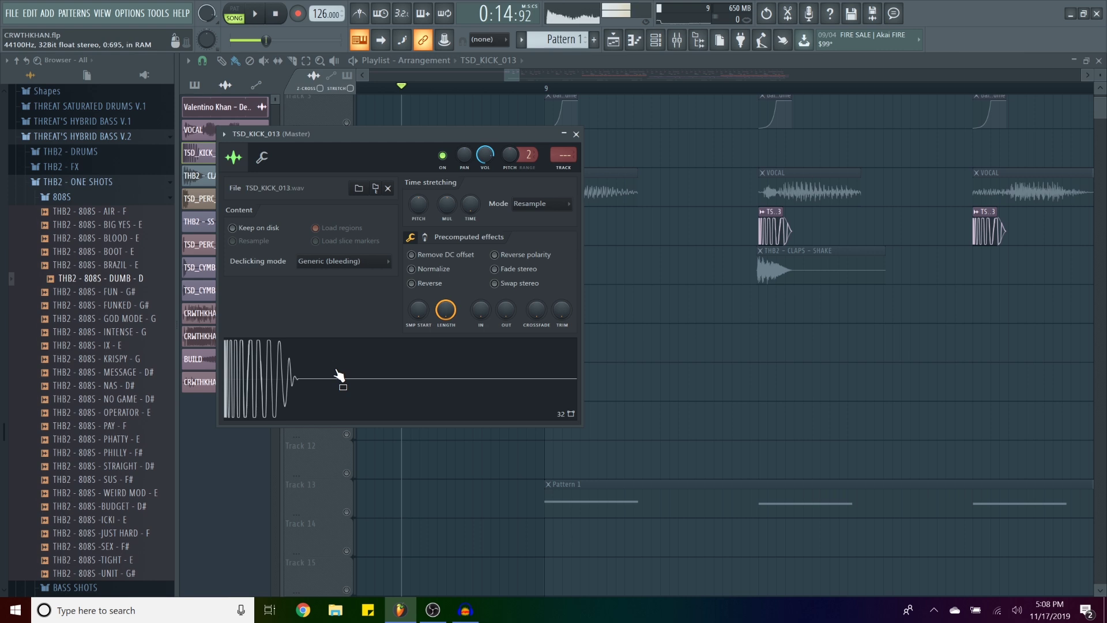
{"action": "key", "text": "Escape"}
{"action": "scroll", "coordinate": [570, 248], "scroll_direction": "up", "scroll_amount": 2}
{"action": "double_click", "coordinate": [549, 242]}
{"action": "key", "text": "Escape"}
{"action": "key", "text": "space"}
{"action": "scroll", "coordinate": [572, 251], "scroll_direction": "down", "scroll_amount": 3}
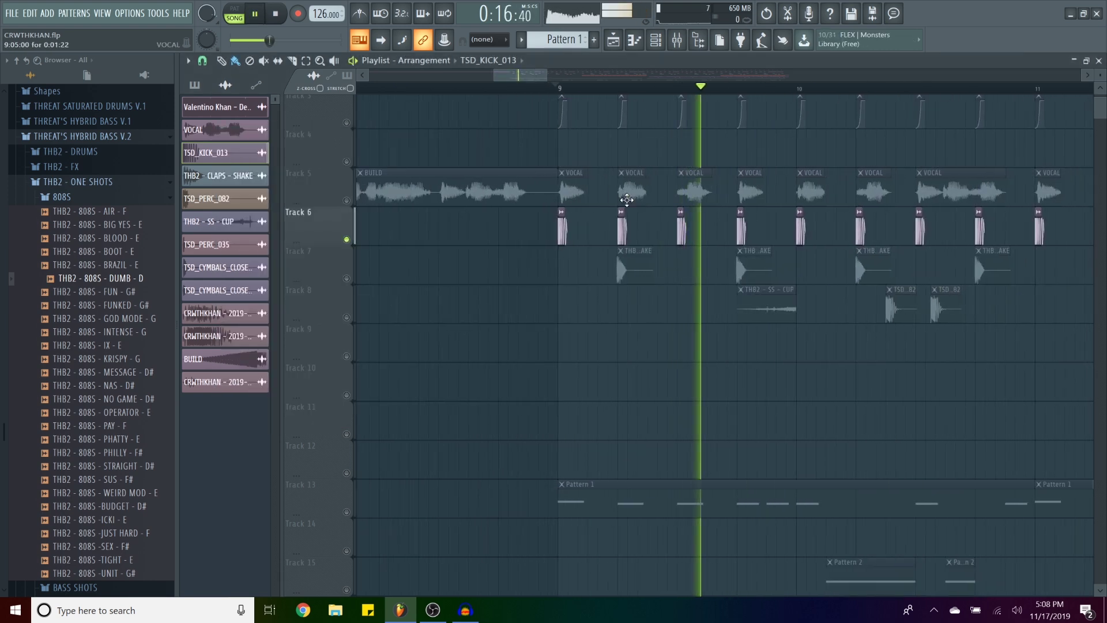
{"action": "key", "text": "space"}
{"action": "scroll", "coordinate": [572, 251], "scroll_direction": "up", "scroll_amount": 2}
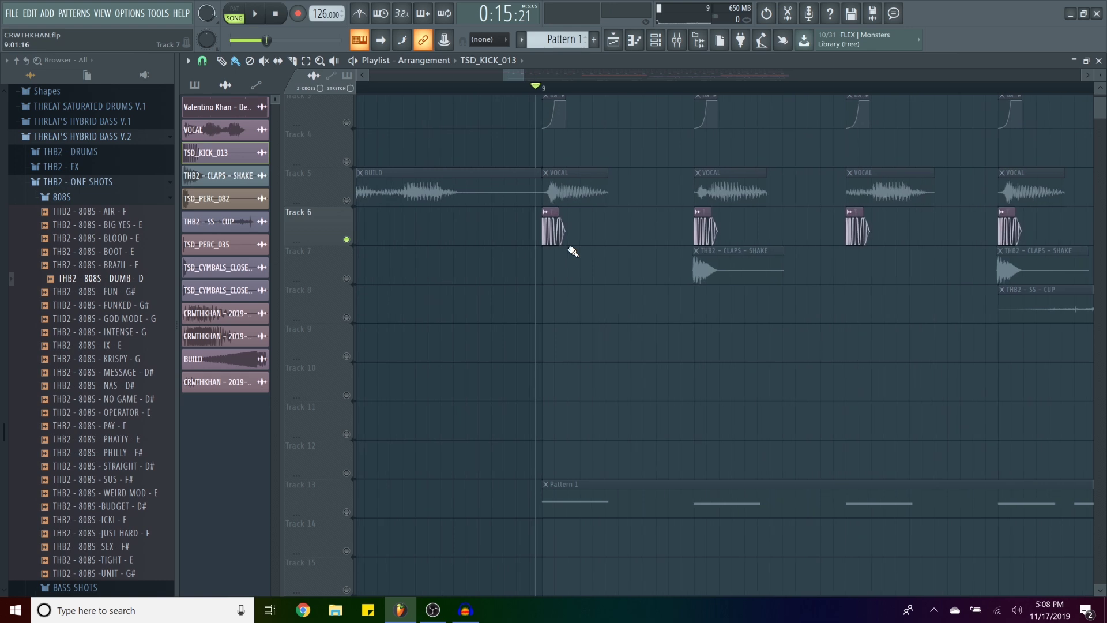
{"action": "scroll", "coordinate": [573, 251], "scroll_direction": "up", "scroll_amount": 2}
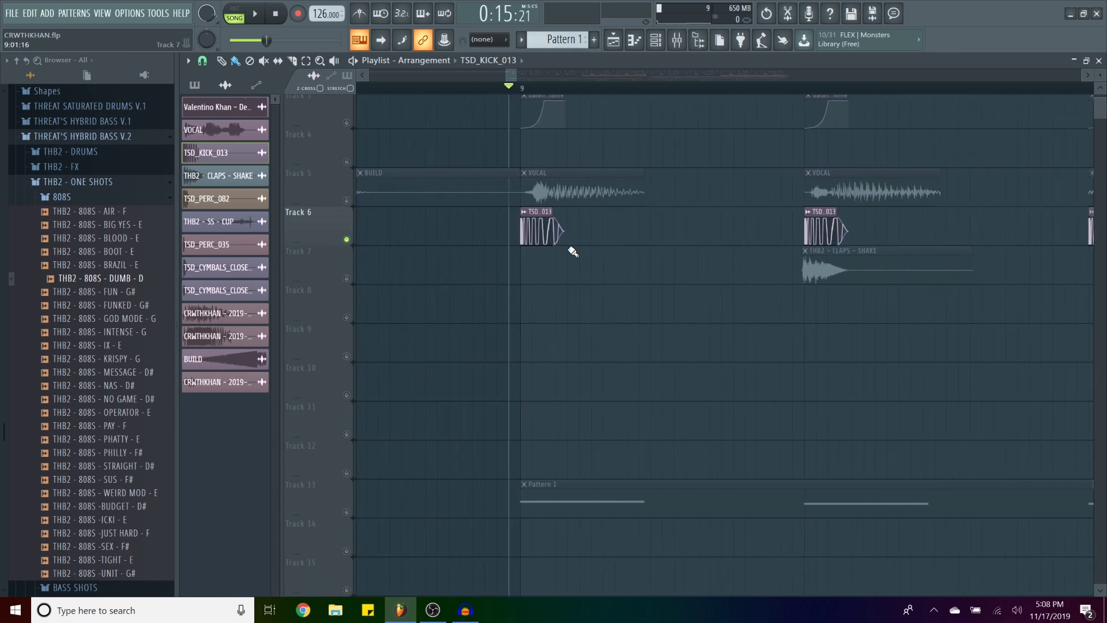
{"action": "scroll", "coordinate": [565, 236], "scroll_direction": "up", "scroll_amount": 1}
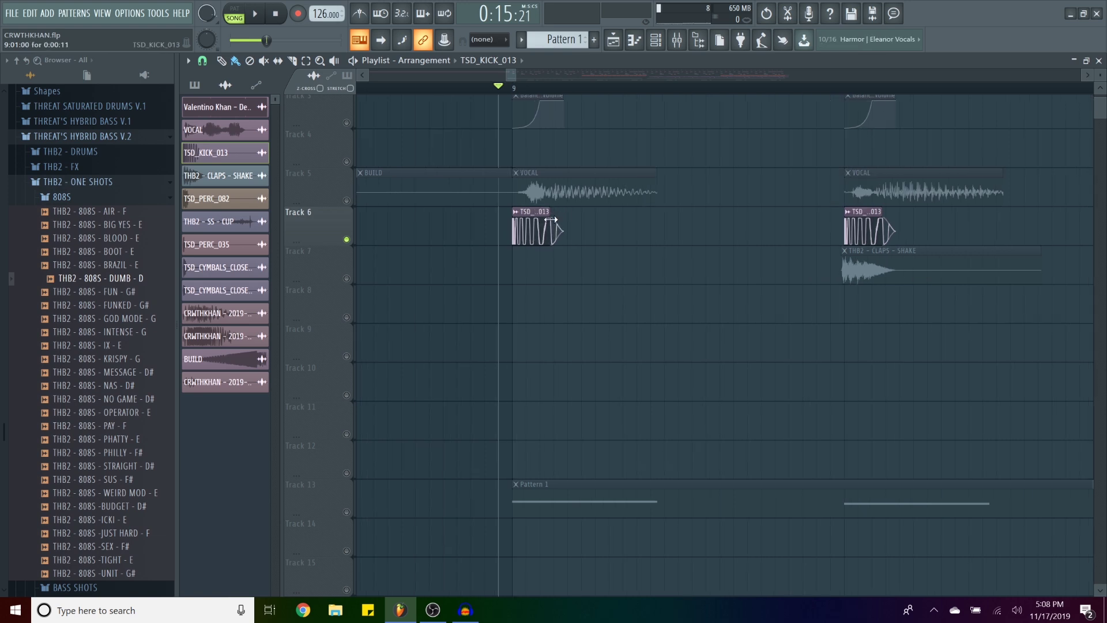
Set the TSD_KICK_013 sample's declicking mode to Generic (bleeding).
{"action": "double_click", "coordinate": [565, 241]}
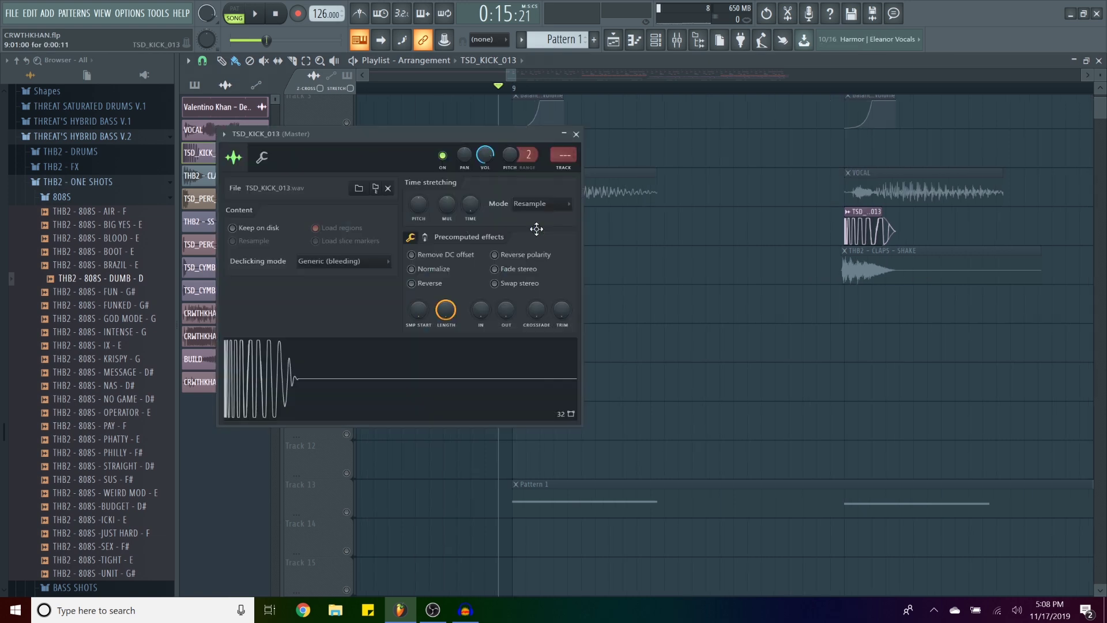
{"action": "left_click", "coordinate": [379, 261]}
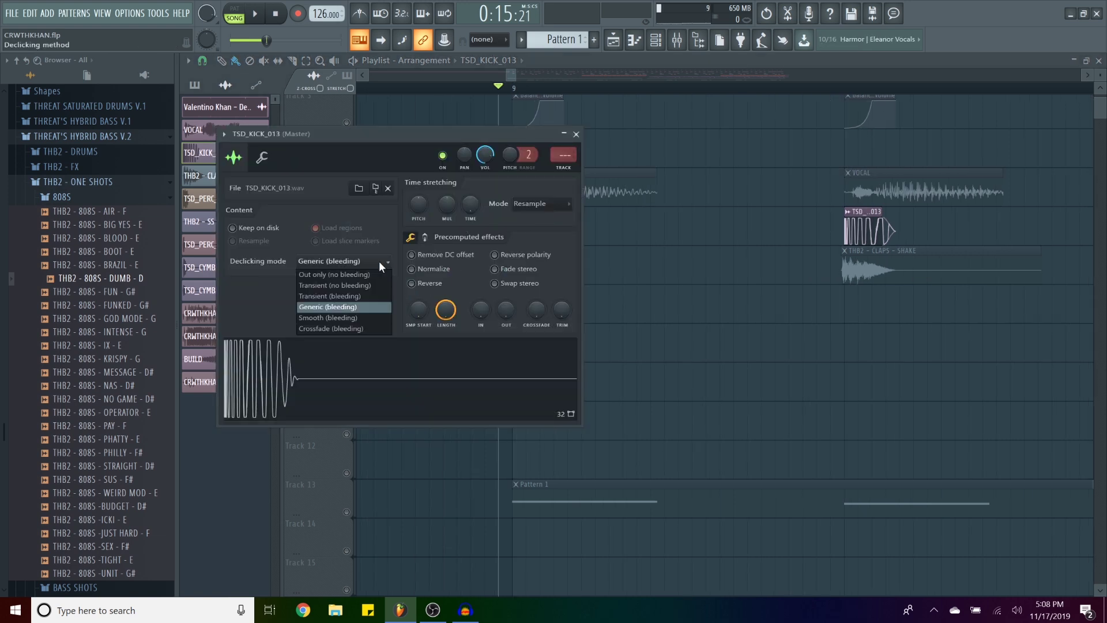
{"action": "left_click", "coordinate": [358, 309]}
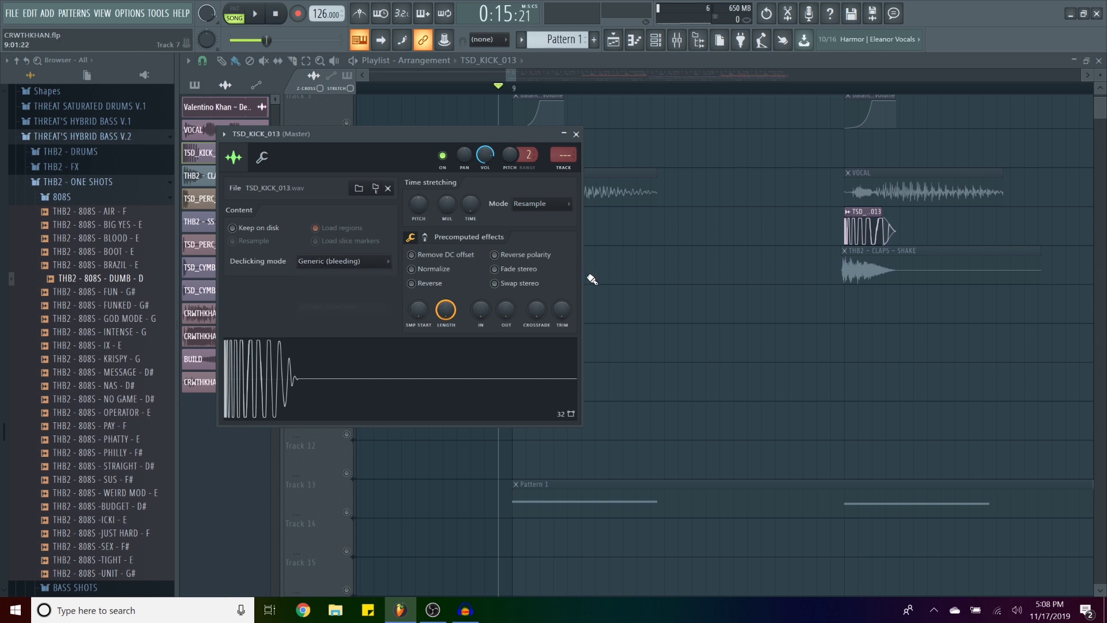
{"action": "key", "text": "Escape"}
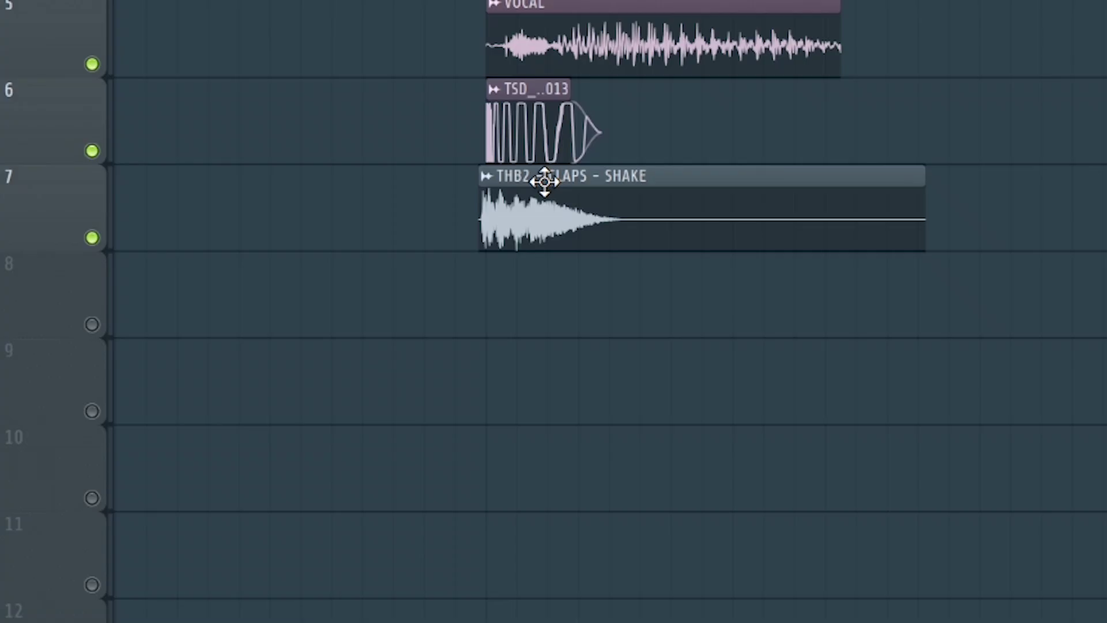
Nudge the THB2 - CLAPS - SHAKE clip slightly right to line up with the kick, then replay.
{"action": "scroll", "coordinate": [544, 181], "scroll_direction": "down", "scroll_amount": 3}
{"action": "scroll", "coordinate": [465, 140], "scroll_direction": "up", "scroll_amount": 2}
{"action": "key", "text": "space"}
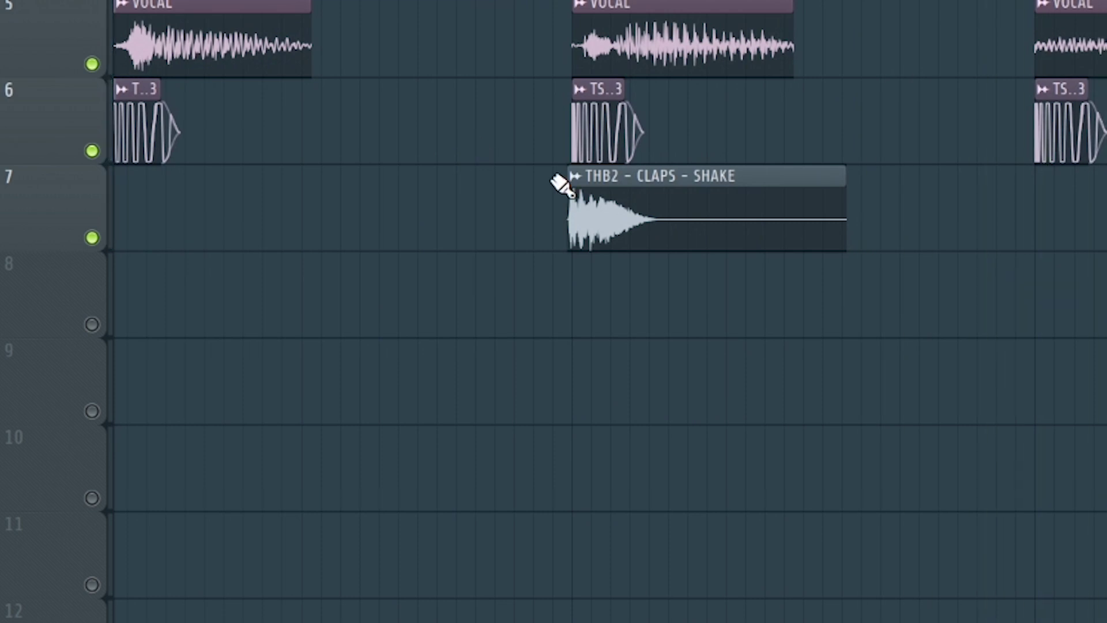
{"action": "left_click_drag", "start_coordinate": [644, 179], "coordinate": [648, 179]}
{"action": "key", "text": "space"}
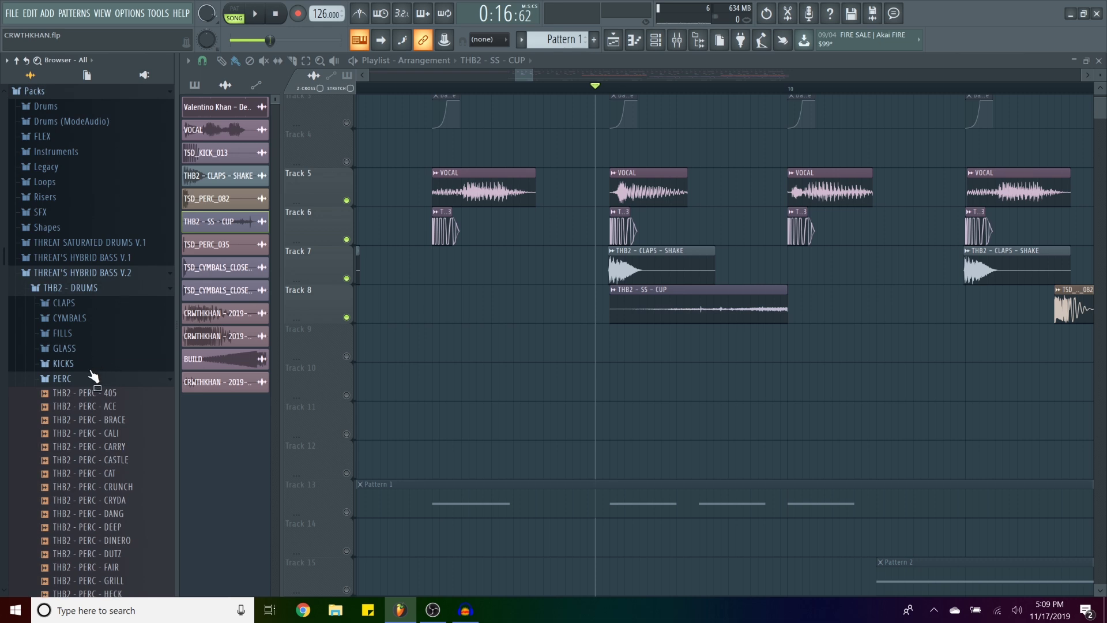
Expand the SHORT SWEEPS folder and preview THB2 - SS - MAKER and THB2 - SS - MASTER.
{"action": "left_click", "coordinate": [91, 371]}
{"action": "left_click", "coordinate": [105, 427]}
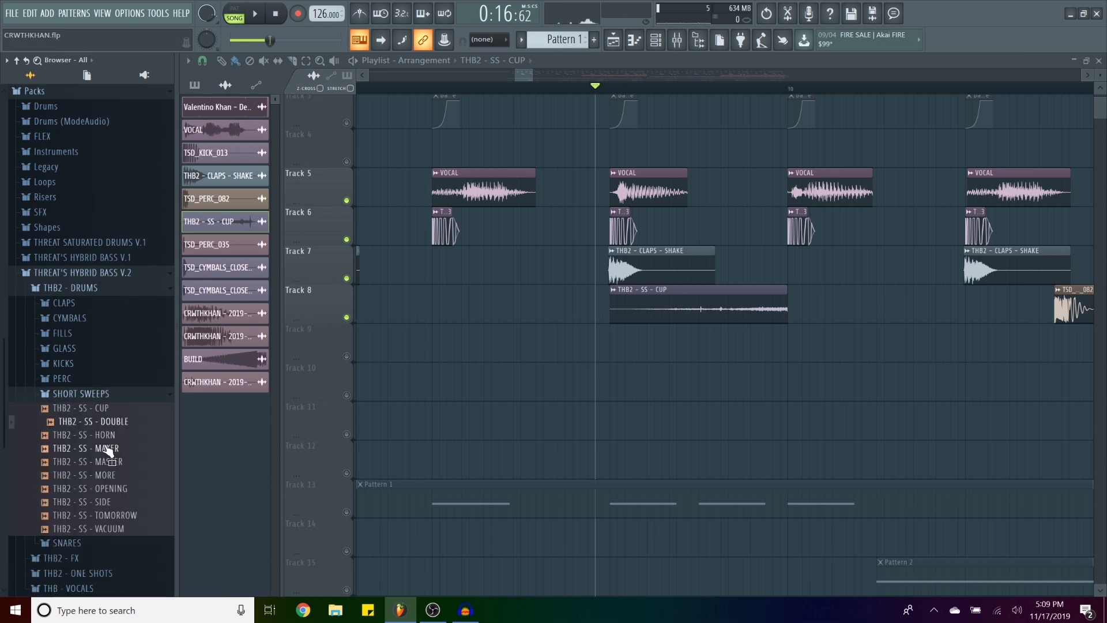
{"action": "left_click", "coordinate": [108, 448]}
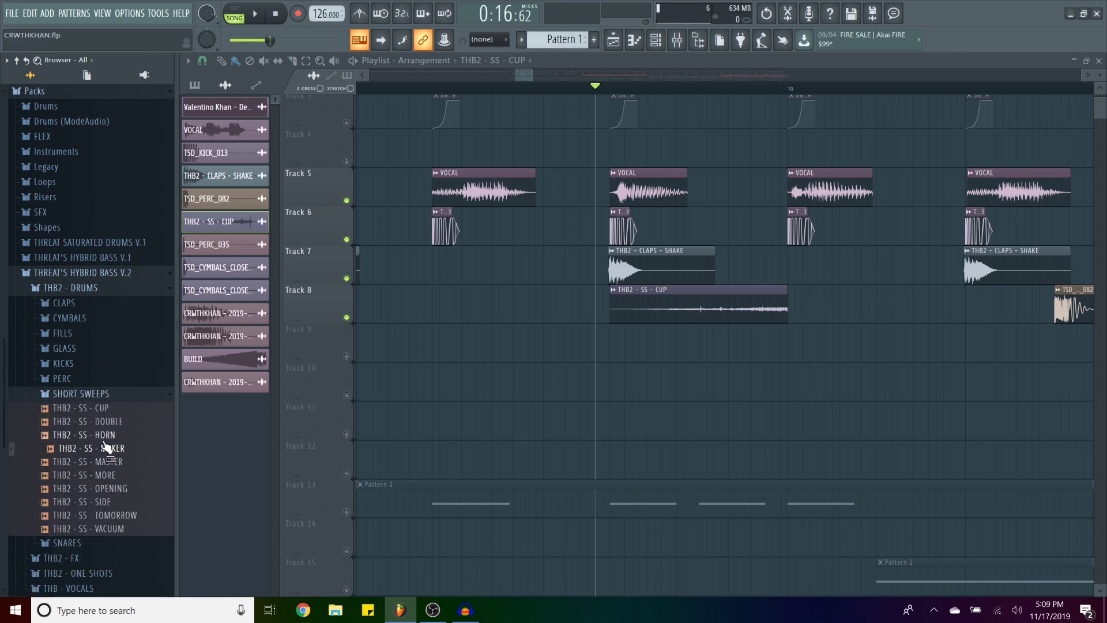
{"action": "left_click", "coordinate": [115, 461]}
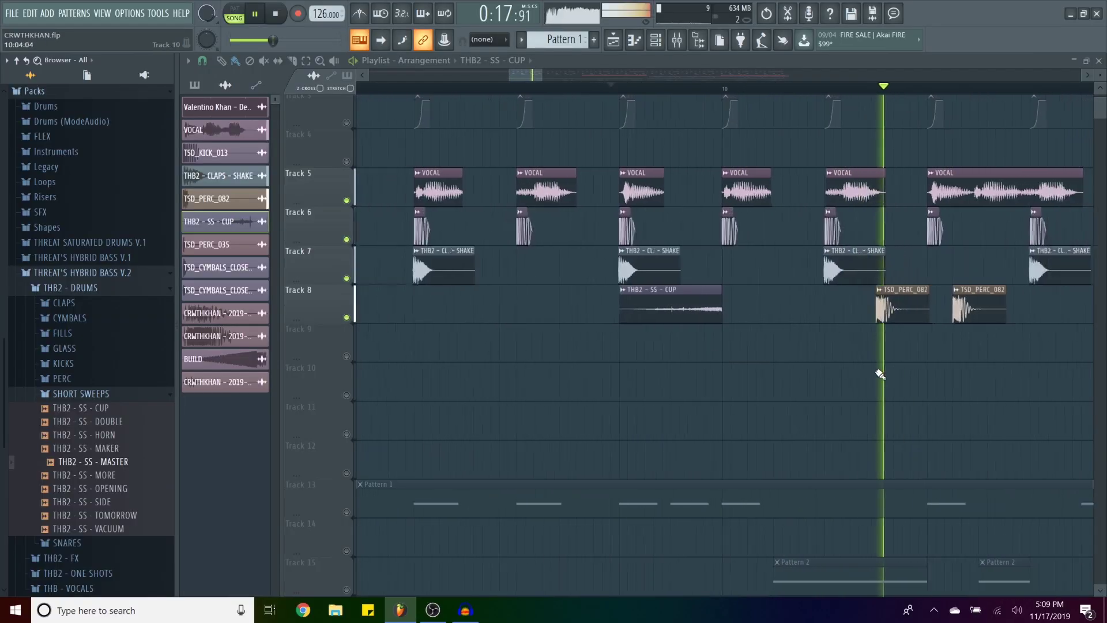
Swap Track 8's percussion sample from TSD_PERC_082 to TSD_PERC_040, then undo the last clip move.
{"action": "key", "text": "space"}
{"action": "double_click", "coordinate": [760, 303]}
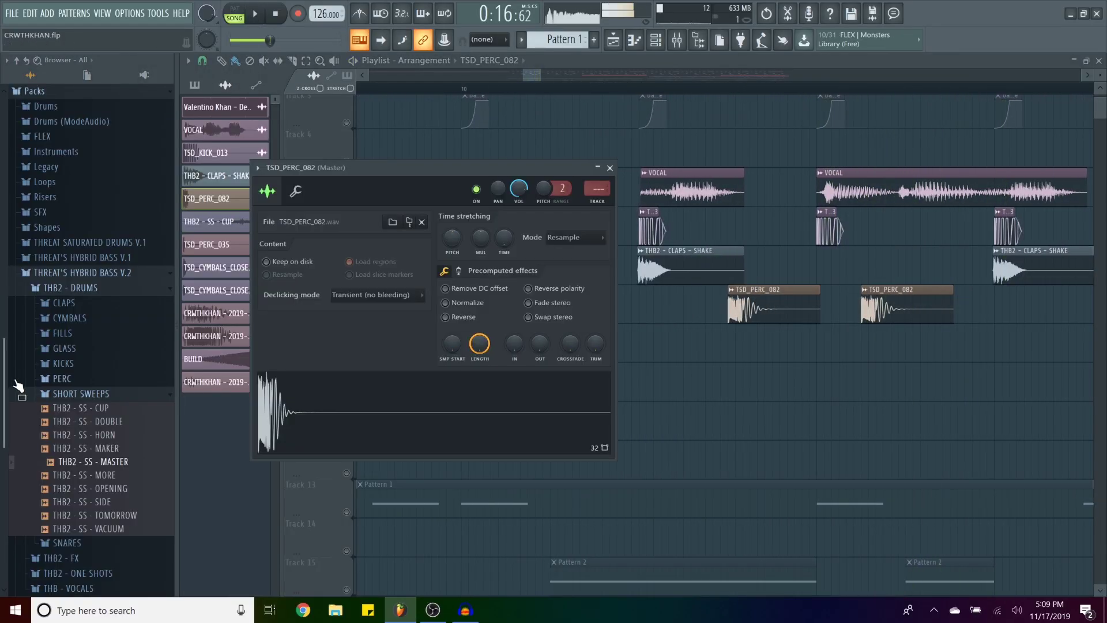
{"action": "left_click", "coordinate": [135, 392]}
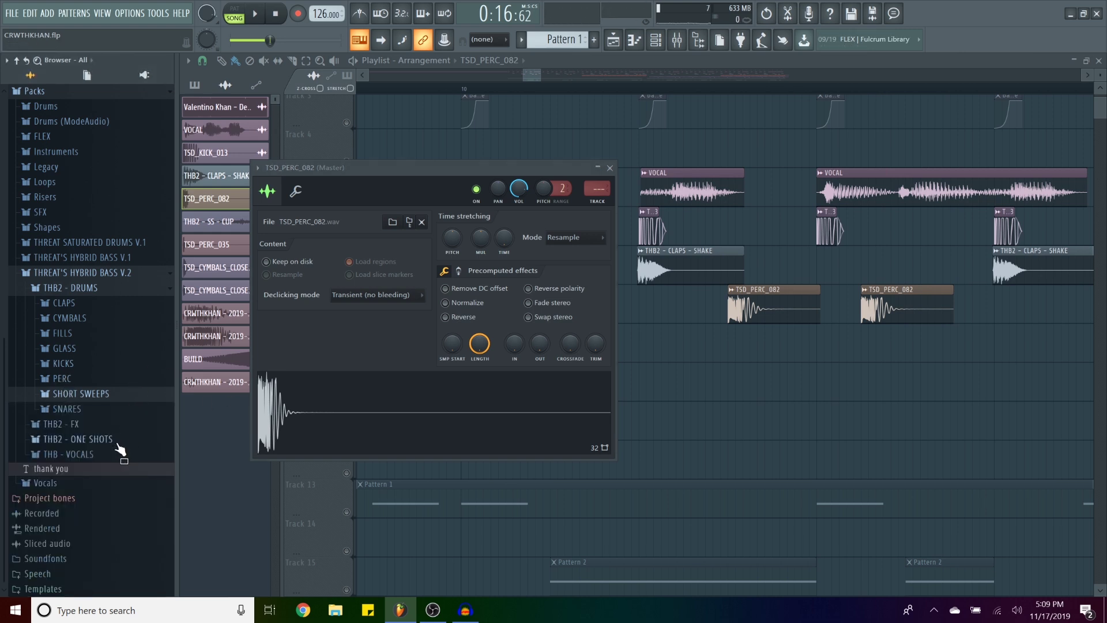
{"action": "scroll", "coordinate": [155, 317], "scroll_direction": "up", "scroll_amount": 10}
{"action": "left_click", "coordinate": [118, 308]}
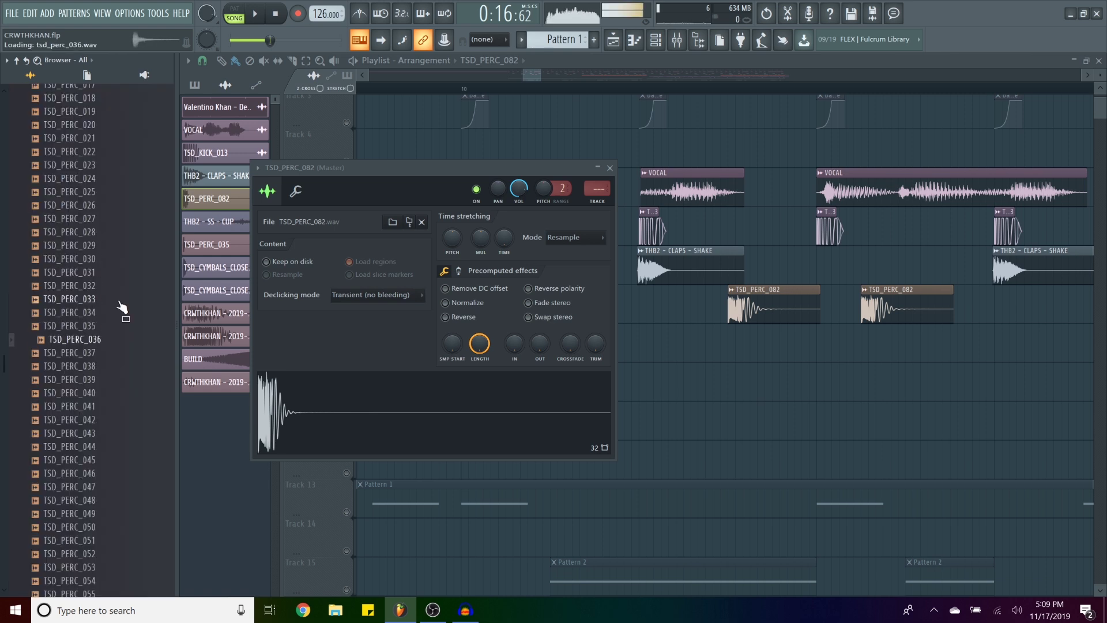
{"action": "key", "text": "Up"}
{"action": "key", "text": "Up"}
{"action": "key", "text": "Up"}
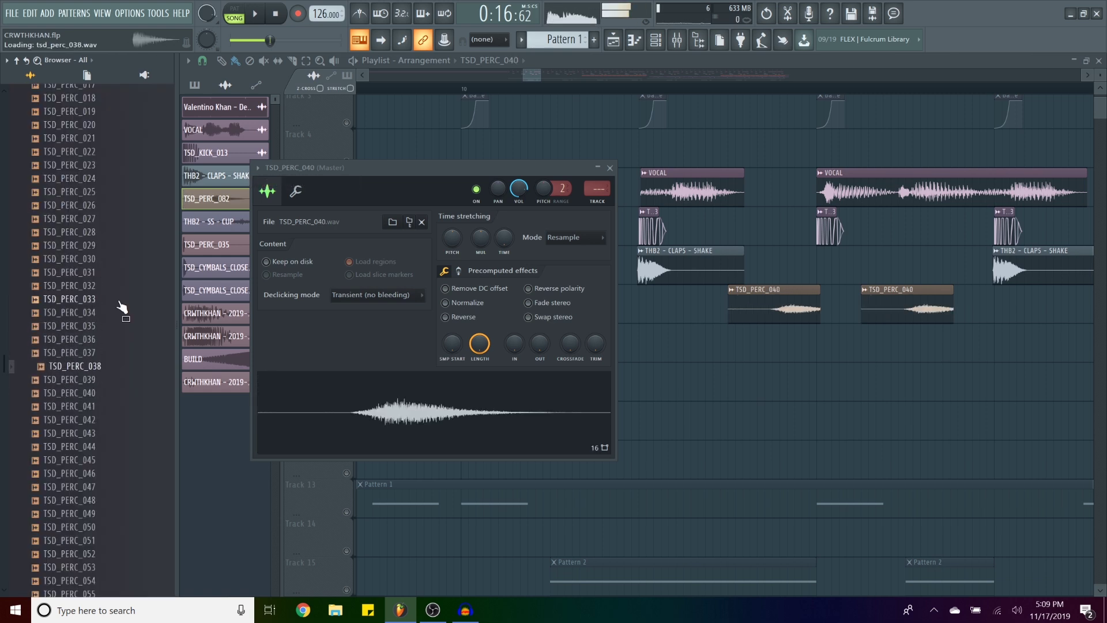
{"action": "key", "text": "Escape"}
{"action": "key", "text": "ctrl+z"}
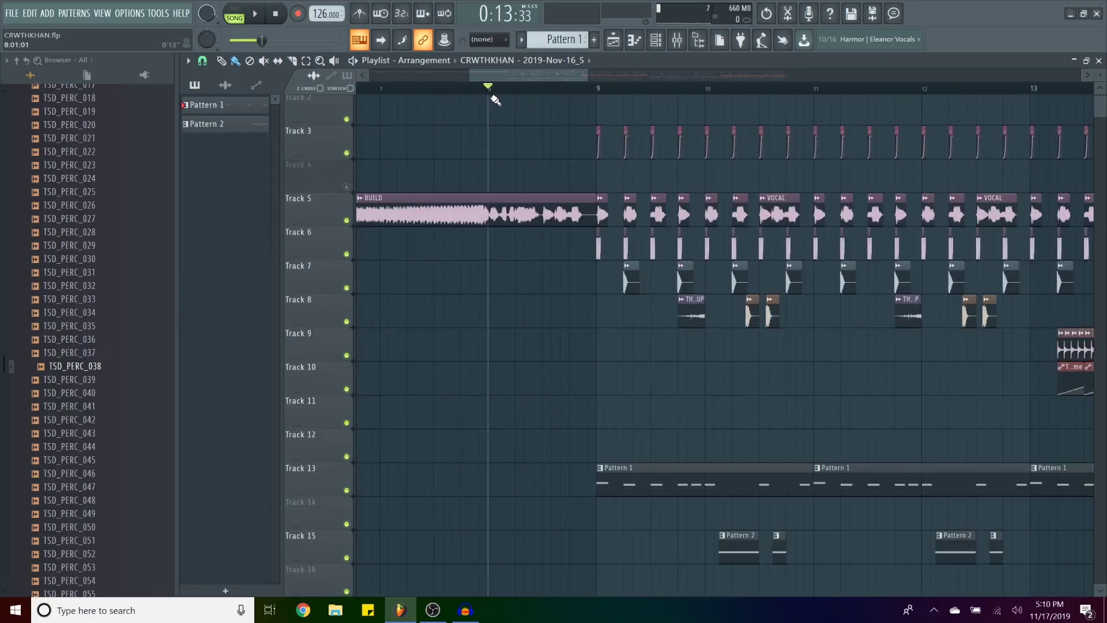
Play the song from just before bar 9.
{"action": "scroll", "coordinate": [518, 173], "scroll_direction": "down", "scroll_amount": 2}
{"action": "scroll", "coordinate": [531, 206], "scroll_direction": "up", "scroll_amount": 3}
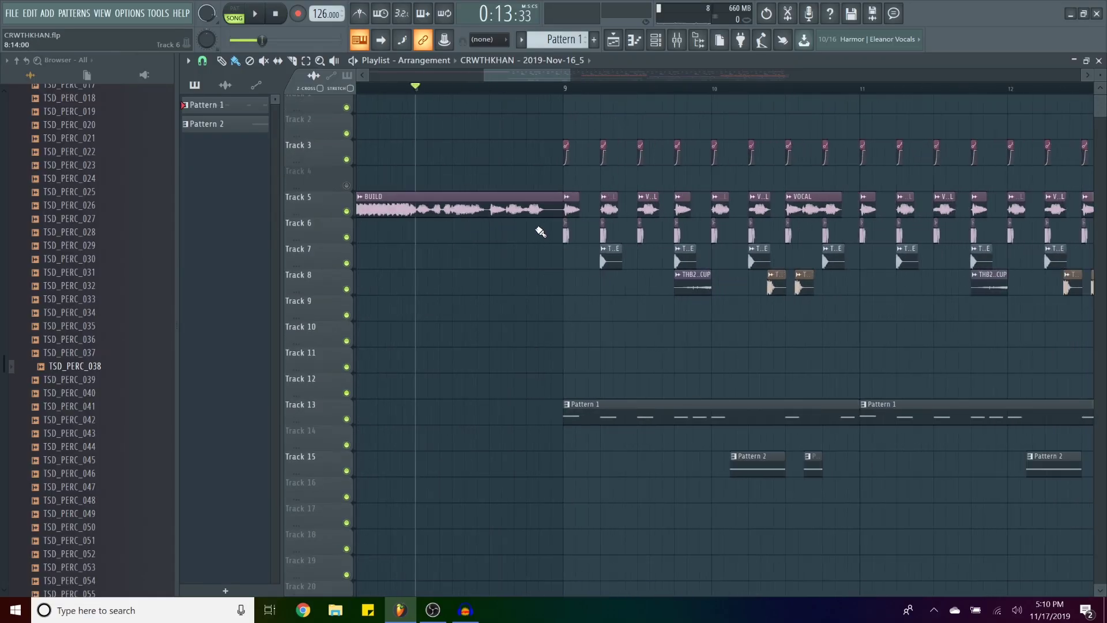
{"action": "left_click", "coordinate": [568, 92]}
{"action": "key", "text": "space"}
{"action": "scroll", "coordinate": [714, 239], "scroll_direction": "up", "scroll_amount": 3}
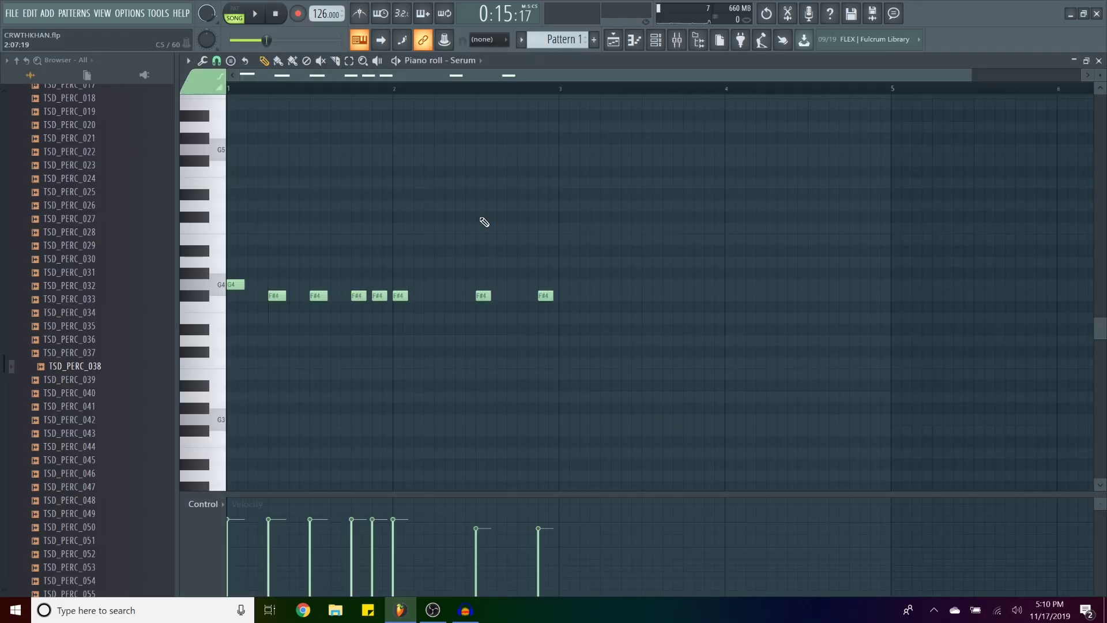
Load the BS - KHAHAHA bass preset into Serum and play the song to hear it.
{"action": "left_click", "coordinate": [656, 39]}
{"action": "left_click", "coordinate": [388, 240]}
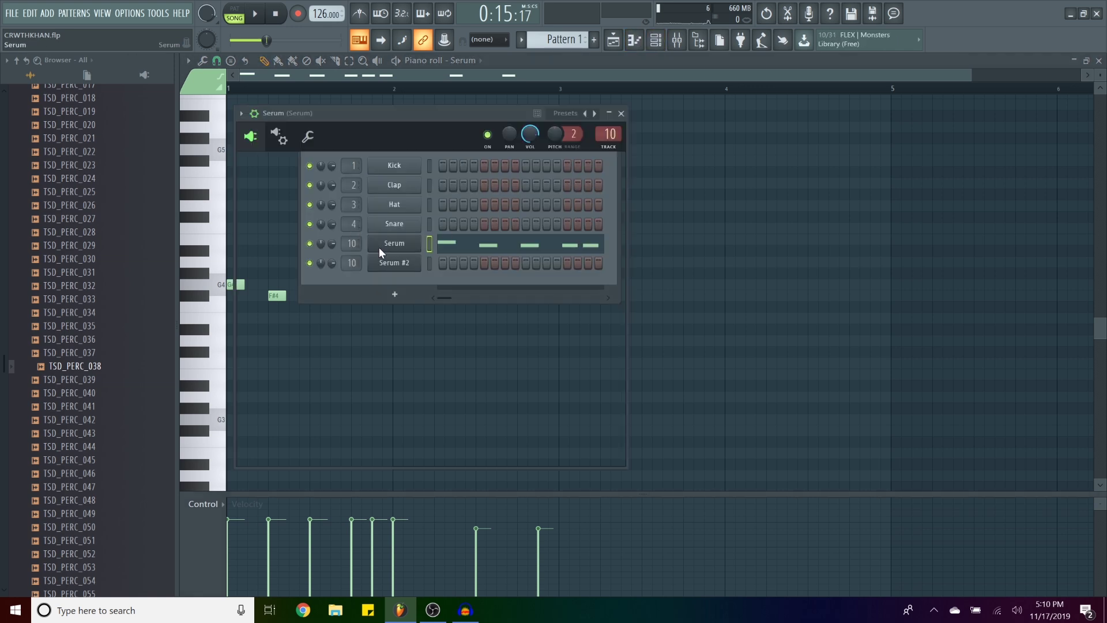
{"action": "left_click", "coordinate": [499, 166]}
{"action": "mouse_move", "coordinate": [507, 292]}
{"action": "left_click", "coordinate": [614, 427]}
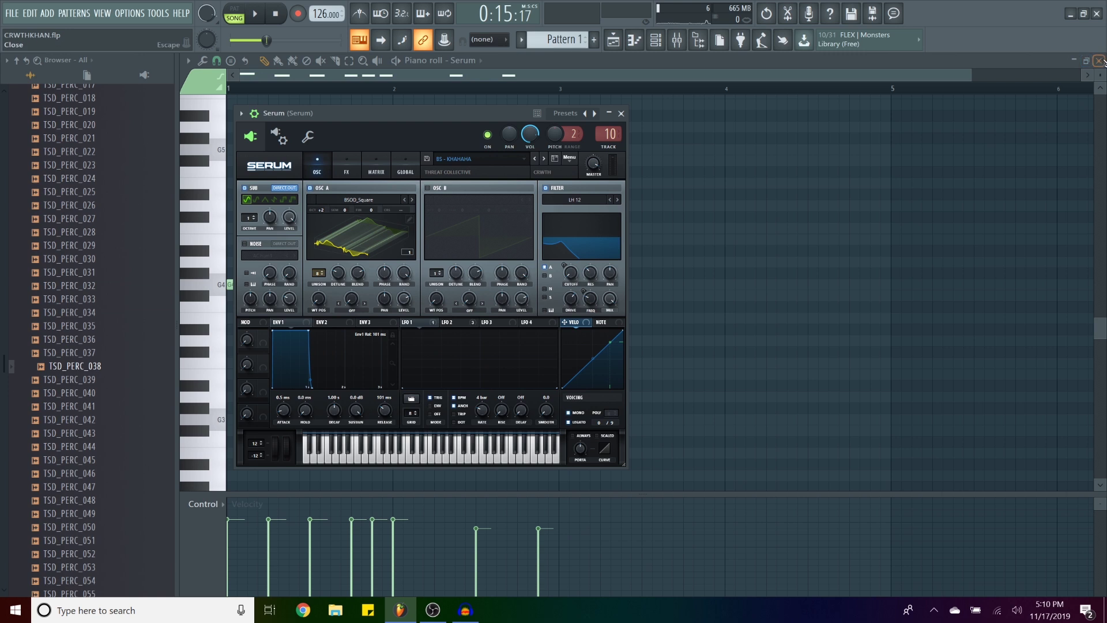
{"action": "left_click", "coordinate": [1098, 60]}
{"action": "key", "text": "space"}
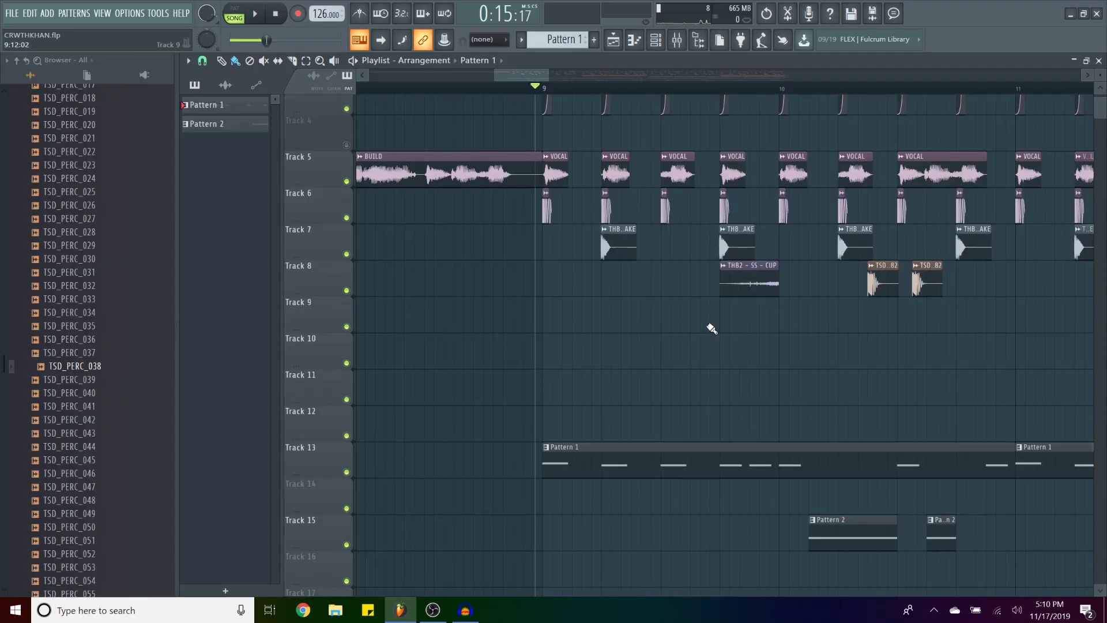
Mute Track 13 and Track 15, then play and stop the arrangement.
{"action": "scroll", "coordinate": [711, 324], "scroll_direction": "down", "scroll_amount": 5}
{"action": "scroll", "coordinate": [745, 286], "scroll_direction": "up", "scroll_amount": 1}
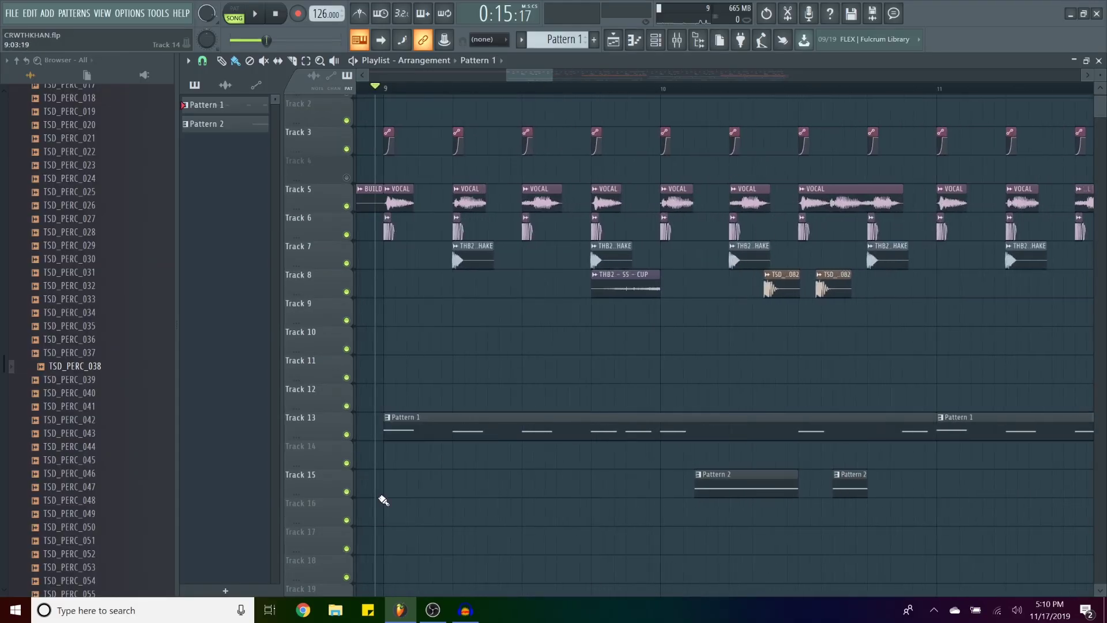
{"action": "left_click", "coordinate": [347, 434]}
{"action": "scroll", "coordinate": [850, 397], "scroll_direction": "down", "scroll_amount": 4}
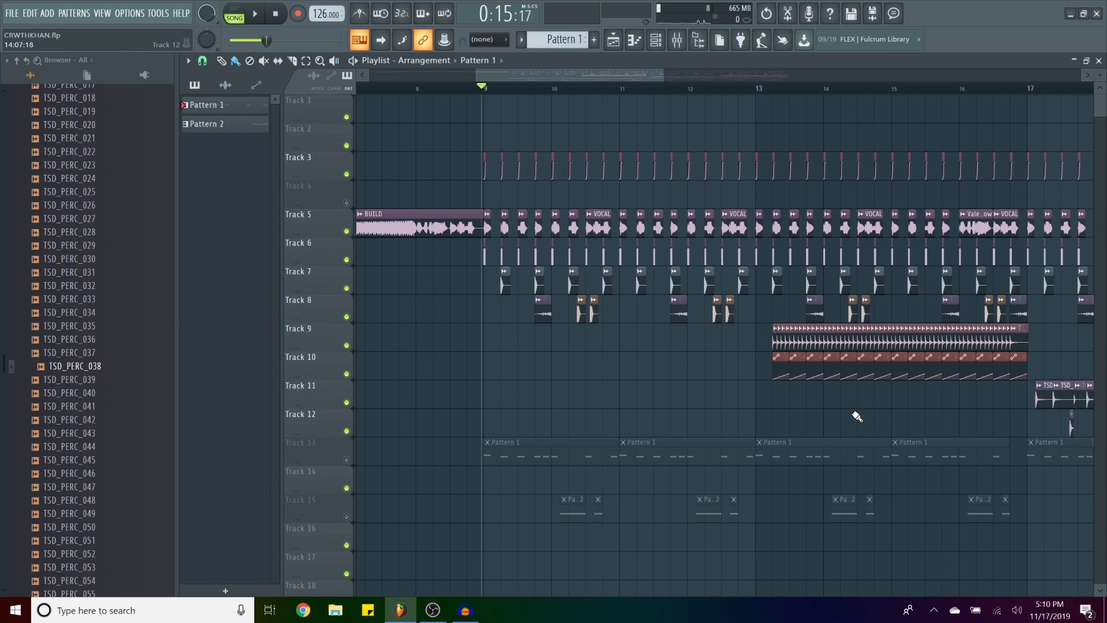
{"action": "scroll", "coordinate": [854, 415], "scroll_direction": "up", "scroll_amount": 4}
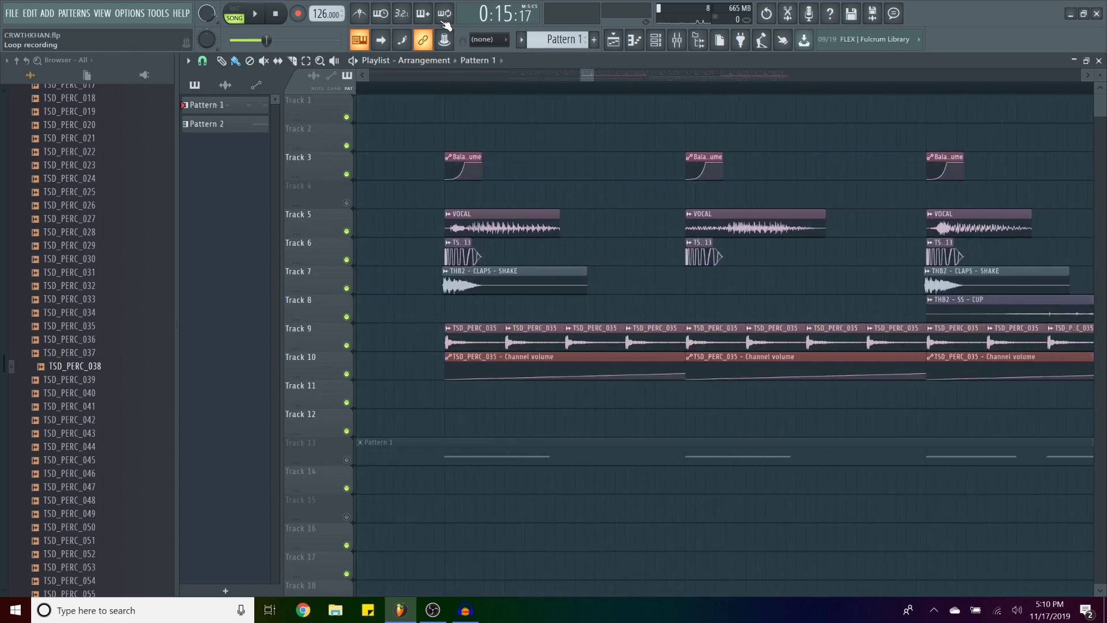
{"action": "key", "text": "space"}
{"action": "scroll", "coordinate": [577, 260], "scroll_direction": "down", "scroll_amount": 3}
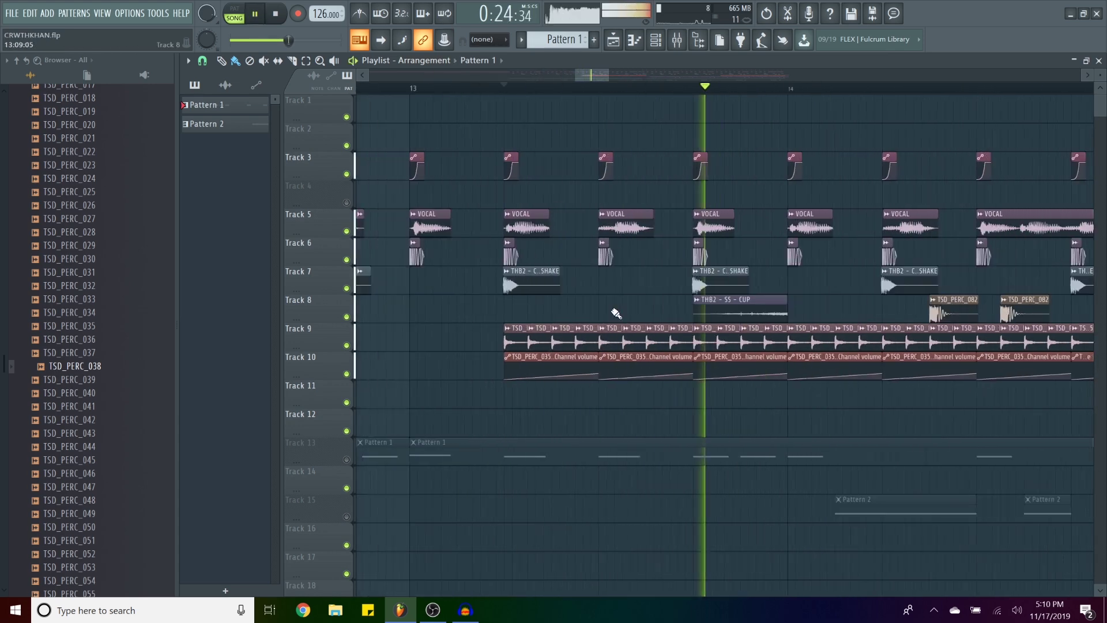
{"action": "scroll", "coordinate": [622, 329], "scroll_direction": "up", "scroll_amount": 2}
{"action": "scroll", "coordinate": [629, 343], "scroll_direction": "up", "scroll_amount": 2}
{"action": "key", "text": "space"}
Inspect the TSD_PERC_035 channel settings, then play the percussion build from bar 13.
{"action": "double_click", "coordinate": [631, 339]}
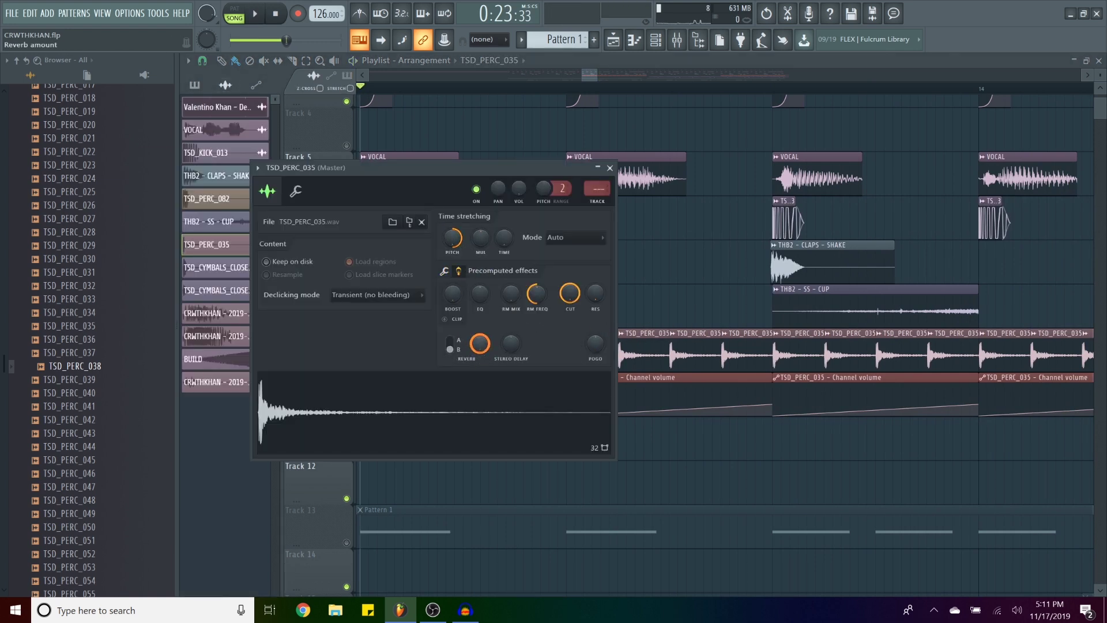
{"action": "key", "text": "Escape"}
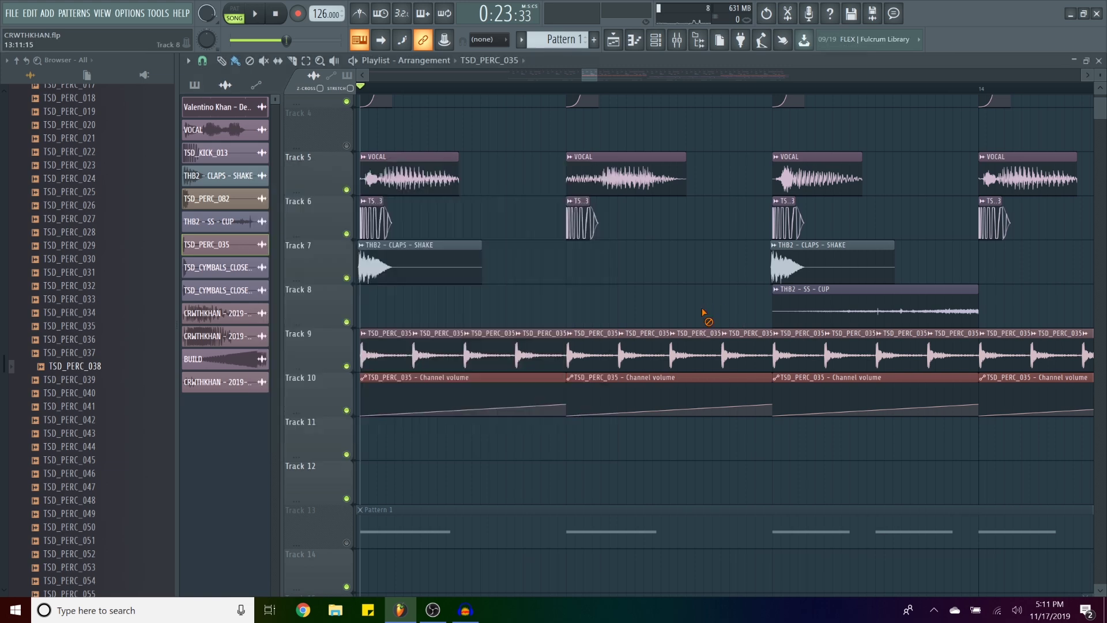
{"action": "scroll", "coordinate": [642, 400], "scroll_direction": "left", "scroll_amount": 3}
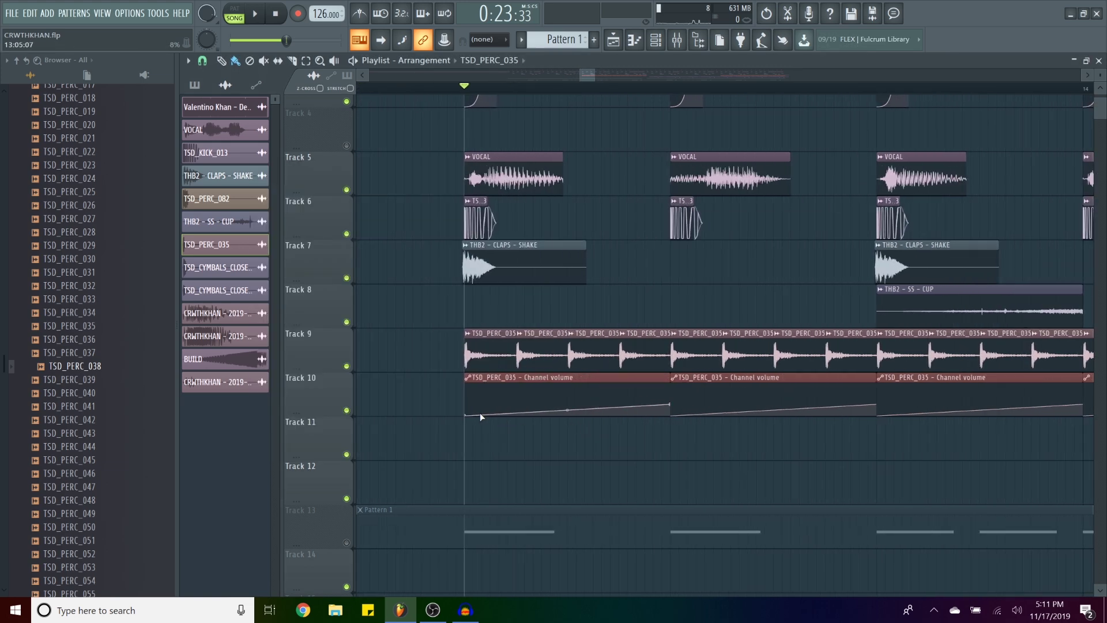
{"action": "scroll", "coordinate": [638, 415], "scroll_direction": "down", "scroll_amount": 3}
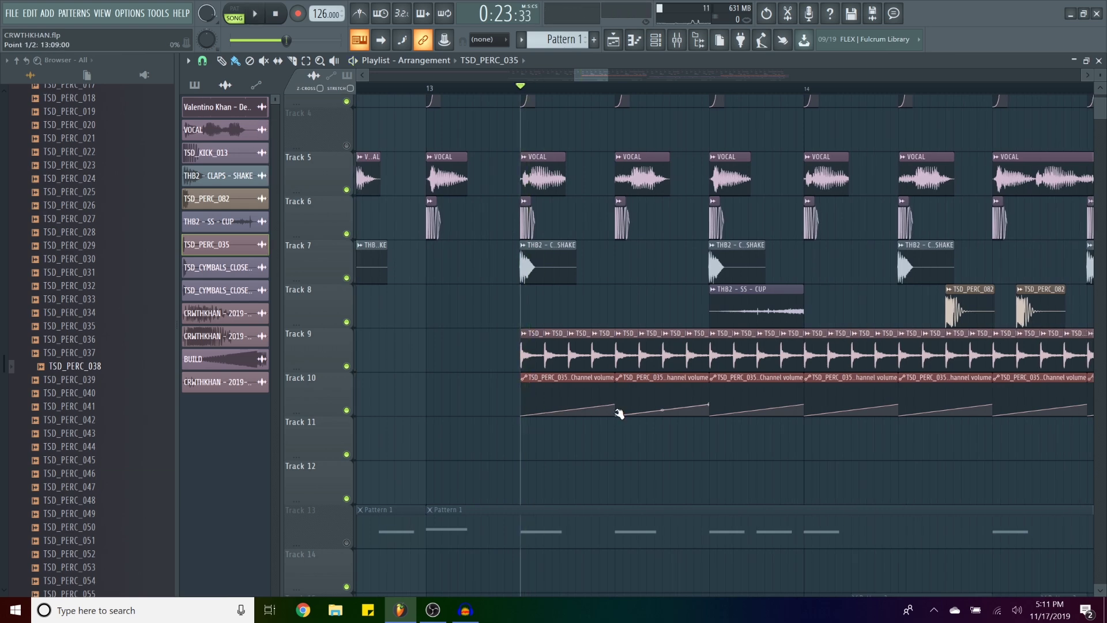
{"action": "key", "text": "space"}
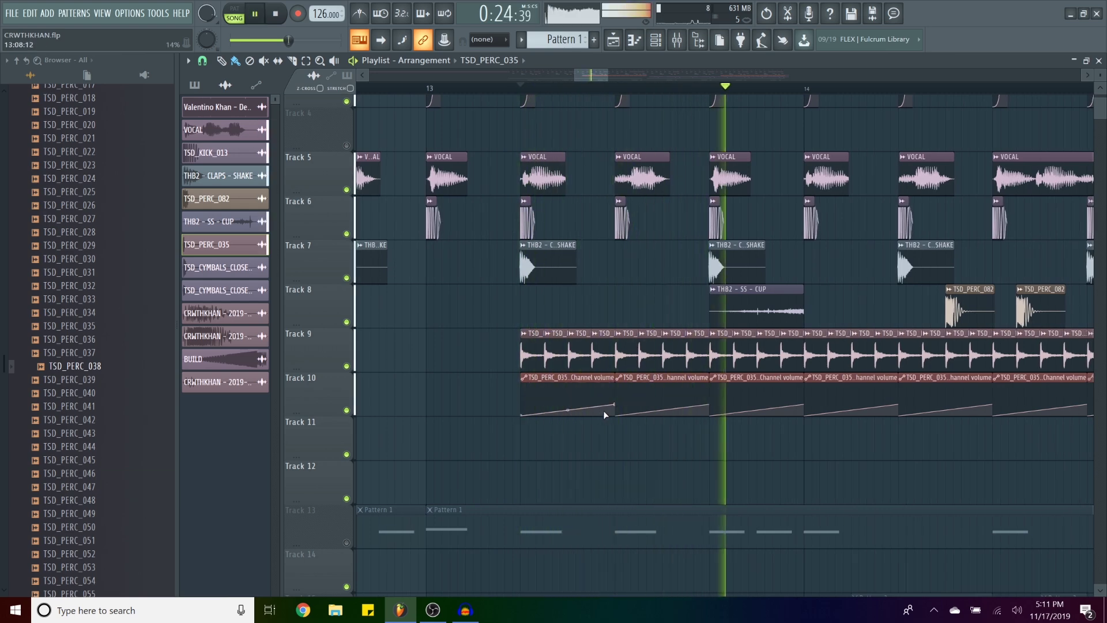
{"action": "scroll", "coordinate": [663, 419], "scroll_direction": "down", "scroll_amount": 3}
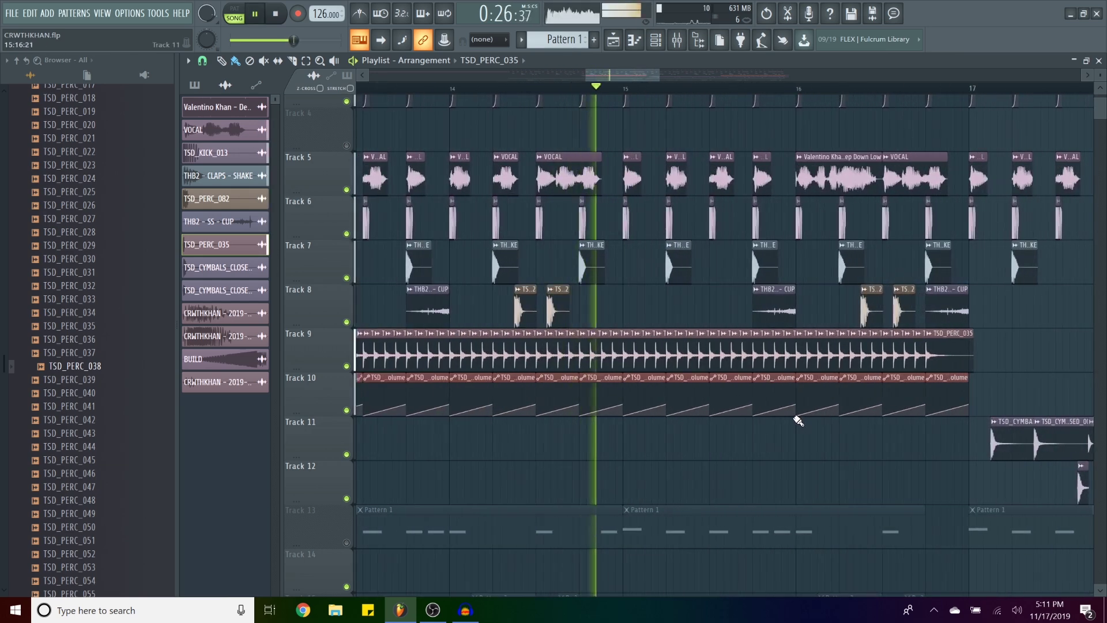
{"action": "scroll", "coordinate": [823, 419], "scroll_direction": "down", "scroll_amount": 2}
{"action": "scroll", "coordinate": [786, 382], "scroll_direction": "up", "scroll_amount": 2}
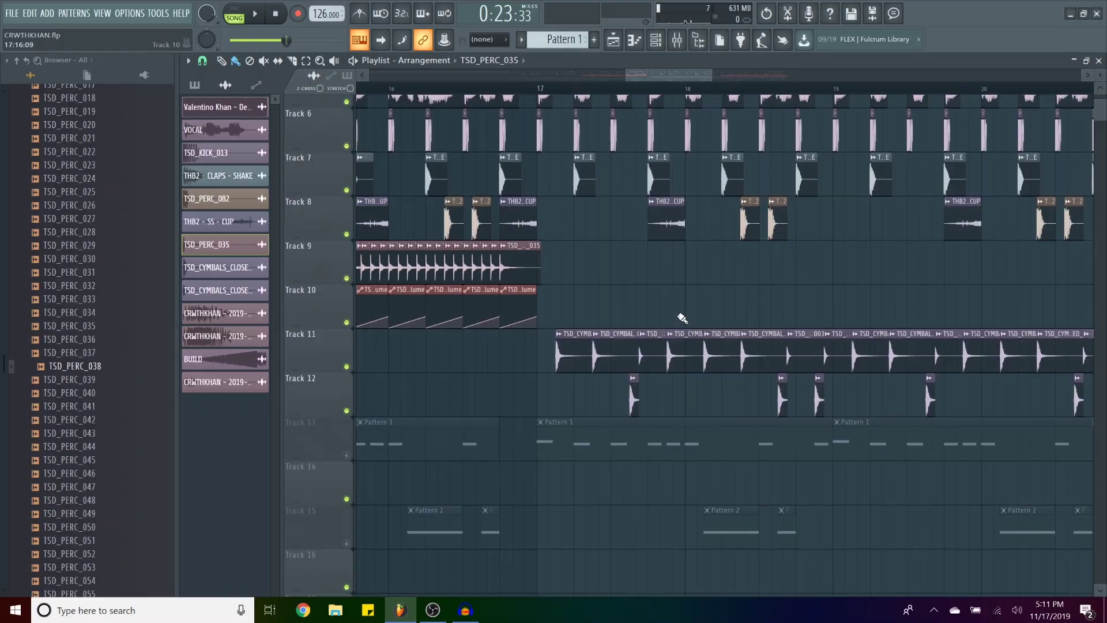
Play the arrangement from bar 17 through the cymbal section.
{"action": "scroll", "coordinate": [682, 318], "scroll_direction": "up", "scroll_amount": 3}
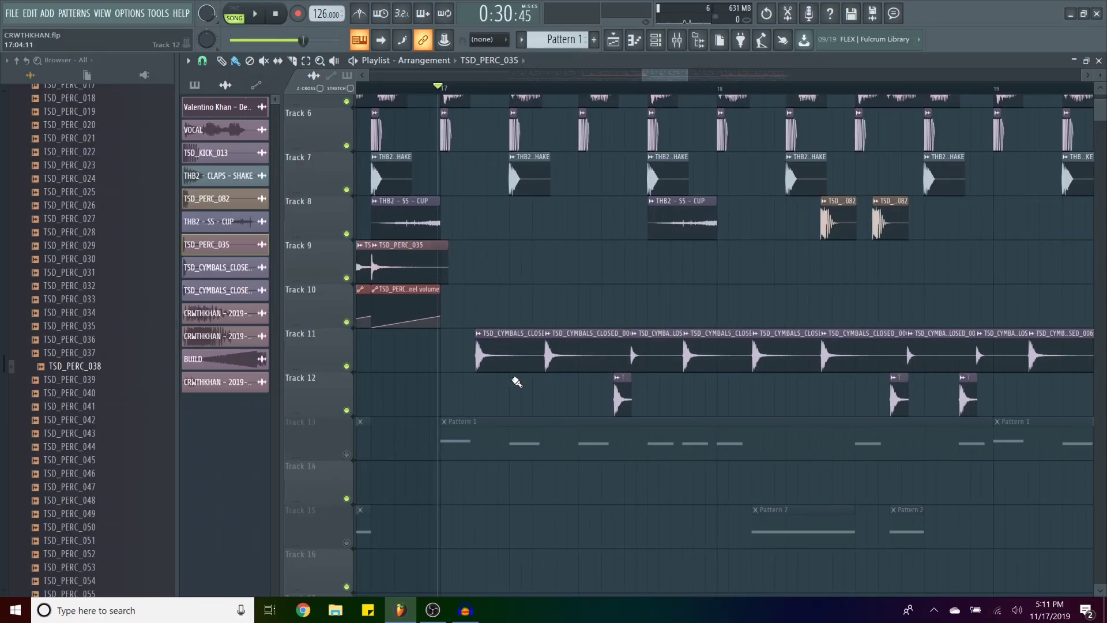
{"action": "key", "text": "space"}
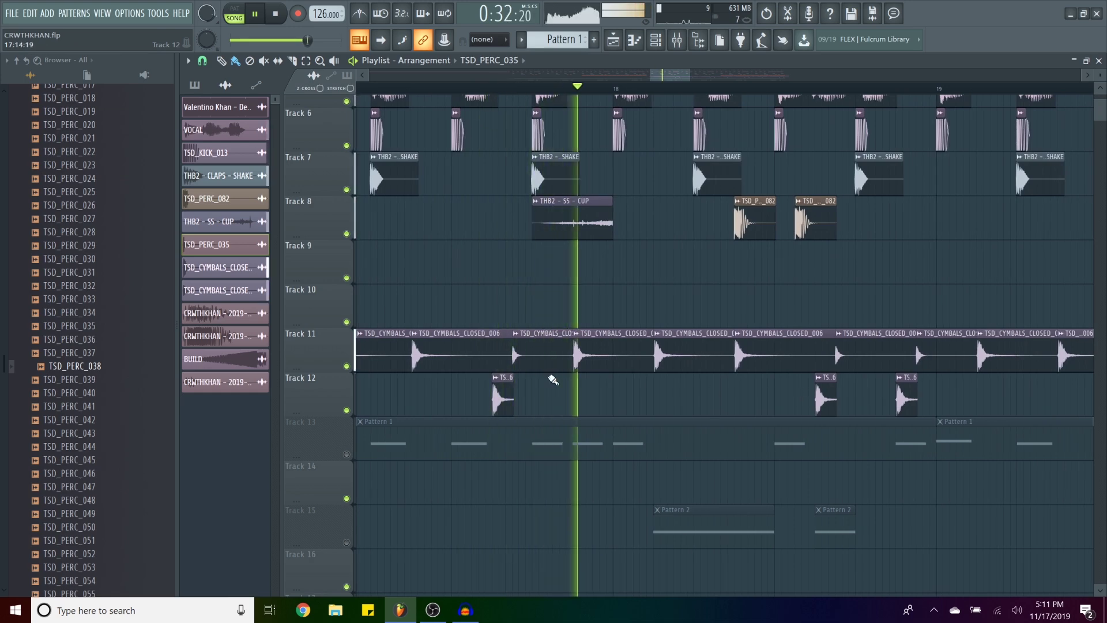
{"action": "scroll", "coordinate": [522, 366], "scroll_direction": "up", "scroll_amount": 2}
{"action": "scroll", "coordinate": [691, 363], "scroll_direction": "down", "scroll_amount": 3}
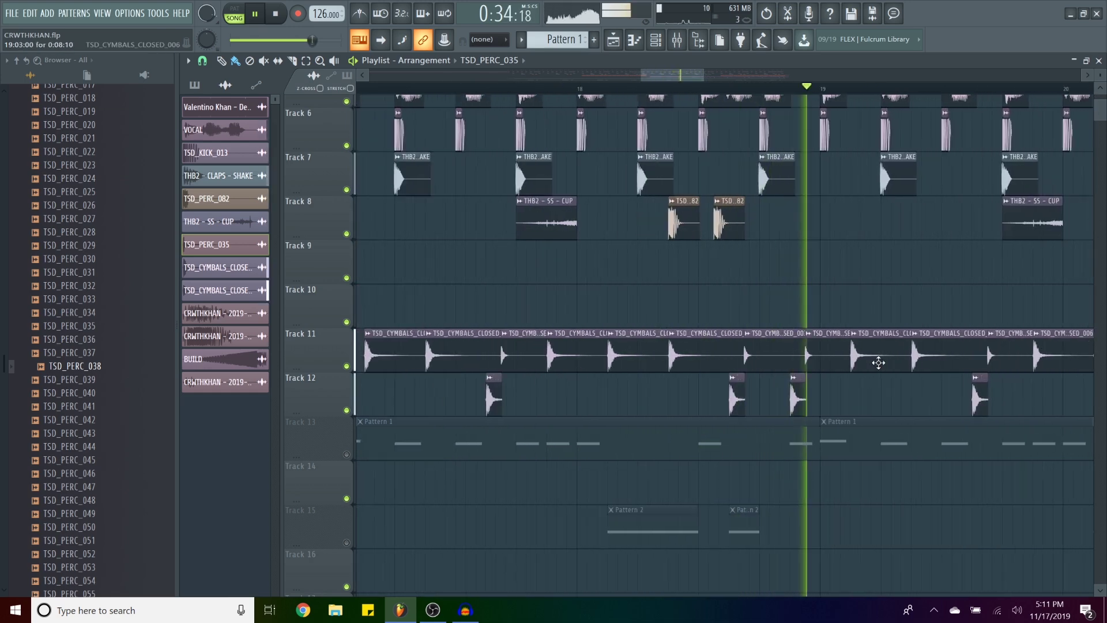
{"action": "scroll", "coordinate": [868, 363], "scroll_direction": "down", "scroll_amount": 5}
{"action": "scroll", "coordinate": [920, 342], "scroll_direction": "up", "scroll_amount": 1}
{"action": "scroll", "coordinate": [920, 342], "scroll_direction": "up", "scroll_amount": 1}
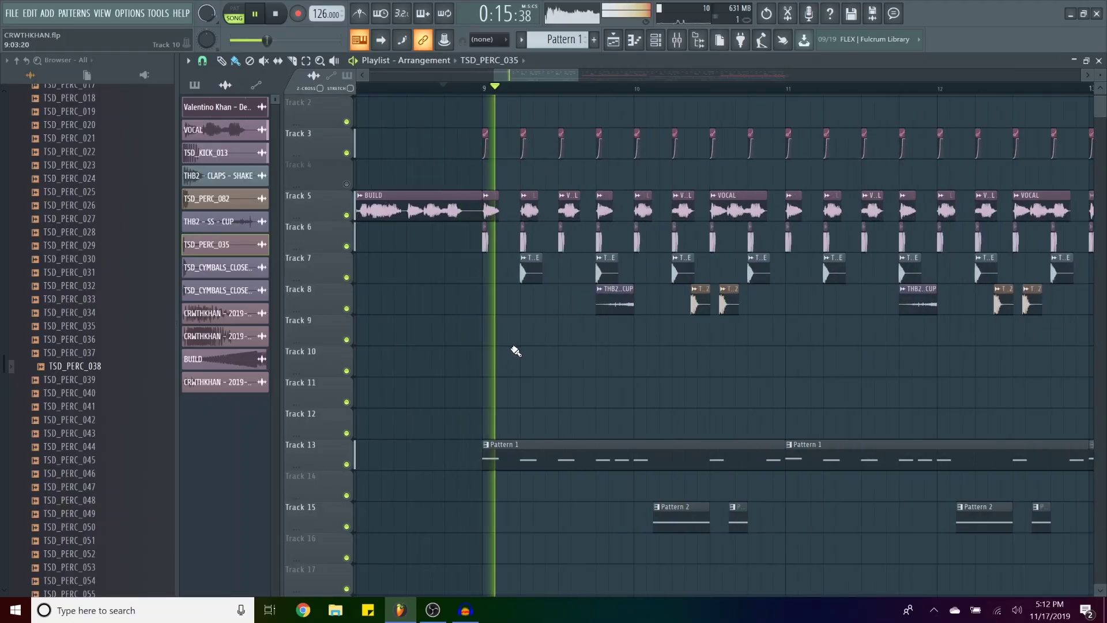
Open Pattern 1 in the piano roll to view its G4 and F#4 Serum notes.
{"action": "scroll", "coordinate": [521, 354], "scroll_direction": "up", "scroll_amount": 2}
{"action": "scroll", "coordinate": [548, 403], "scroll_direction": "up", "scroll_amount": 2}
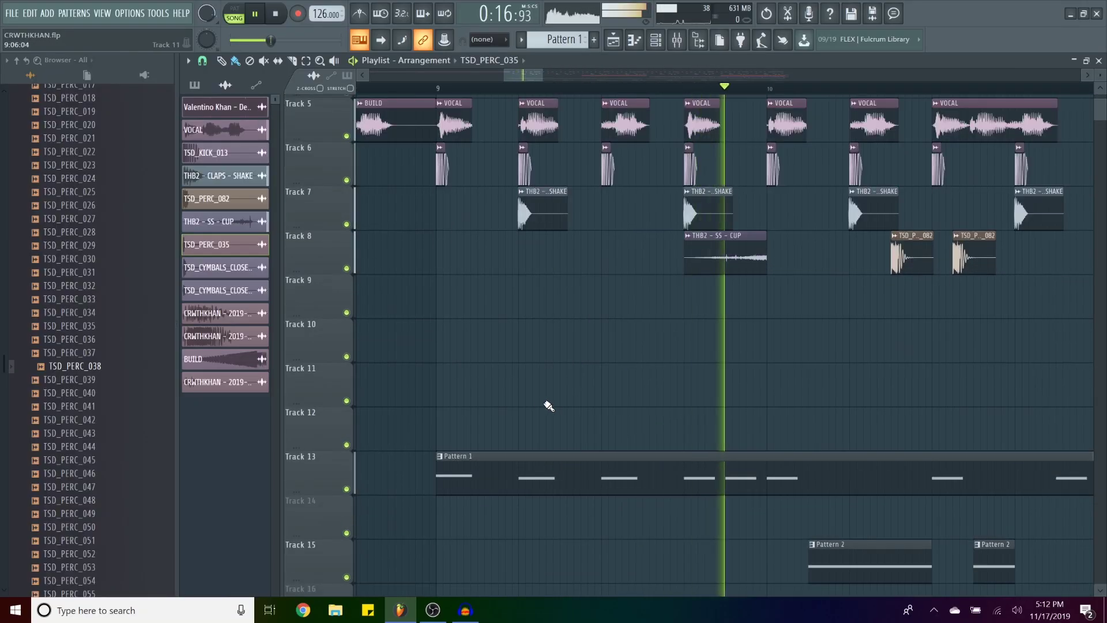
{"action": "double_click", "coordinate": [621, 477]}
{"action": "scroll", "coordinate": [236, 313], "scroll_direction": "up", "scroll_amount": 3}
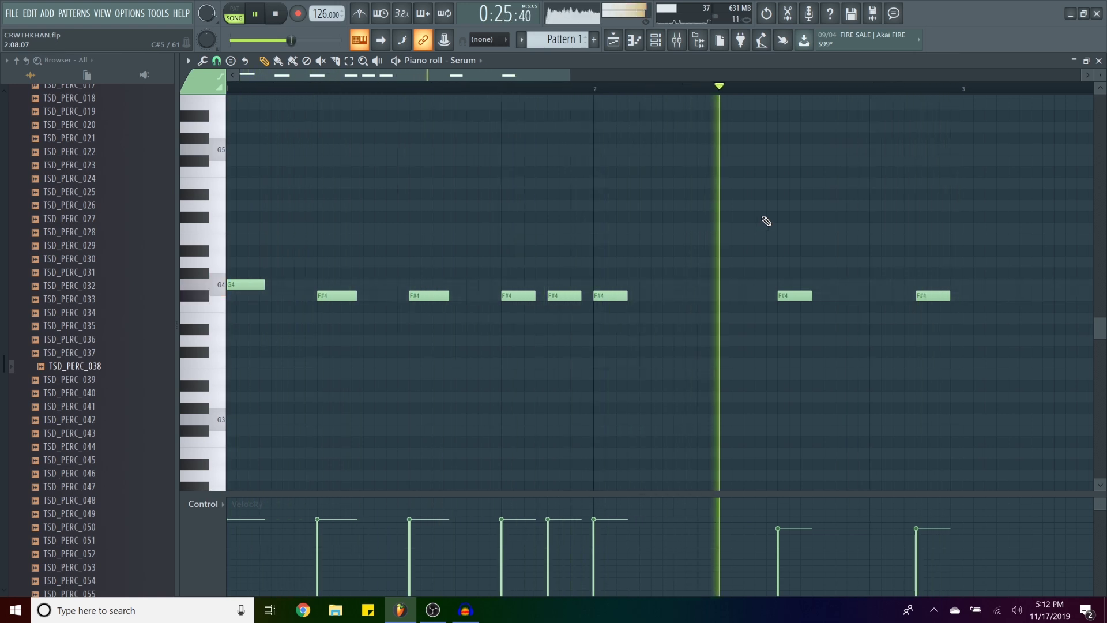
Select the Serum mixer insert to show its EQ, multiband compressor and limiter, then reopen the mixer.
{"action": "key", "text": "space"}
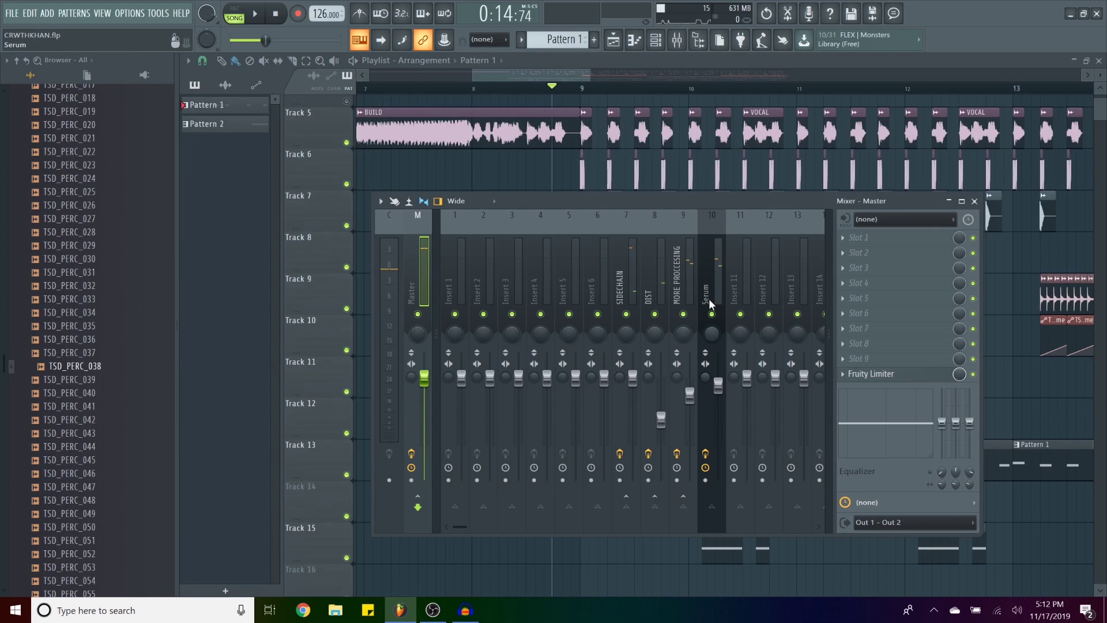
{"action": "left_click", "coordinate": [710, 303]}
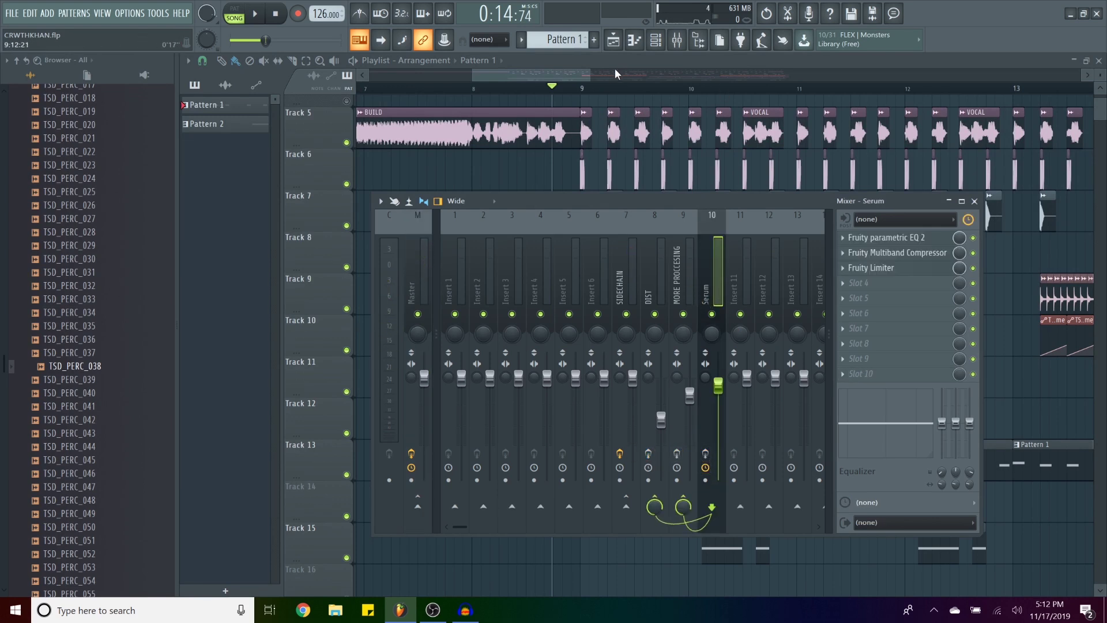
{"action": "key", "text": "space"}
{"action": "key", "text": "F9"}
{"action": "scroll", "coordinate": [584, 97], "scroll_direction": "up", "scroll_amount": 2}
{"action": "key", "text": "F6"}
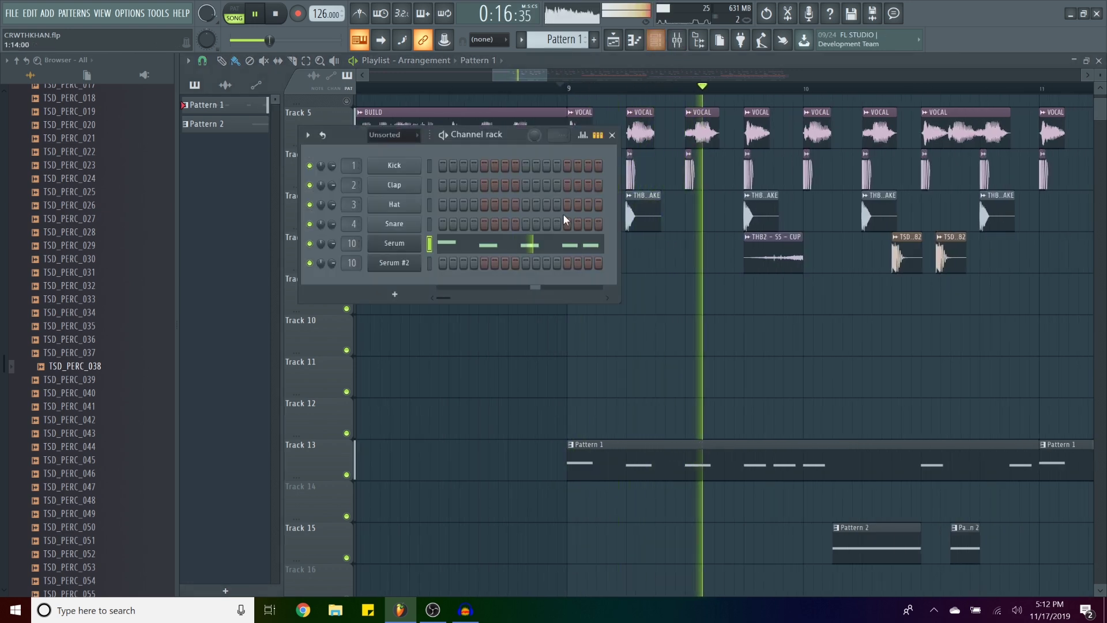
{"action": "key", "text": "space"}
{"action": "left_click", "coordinate": [675, 46]}
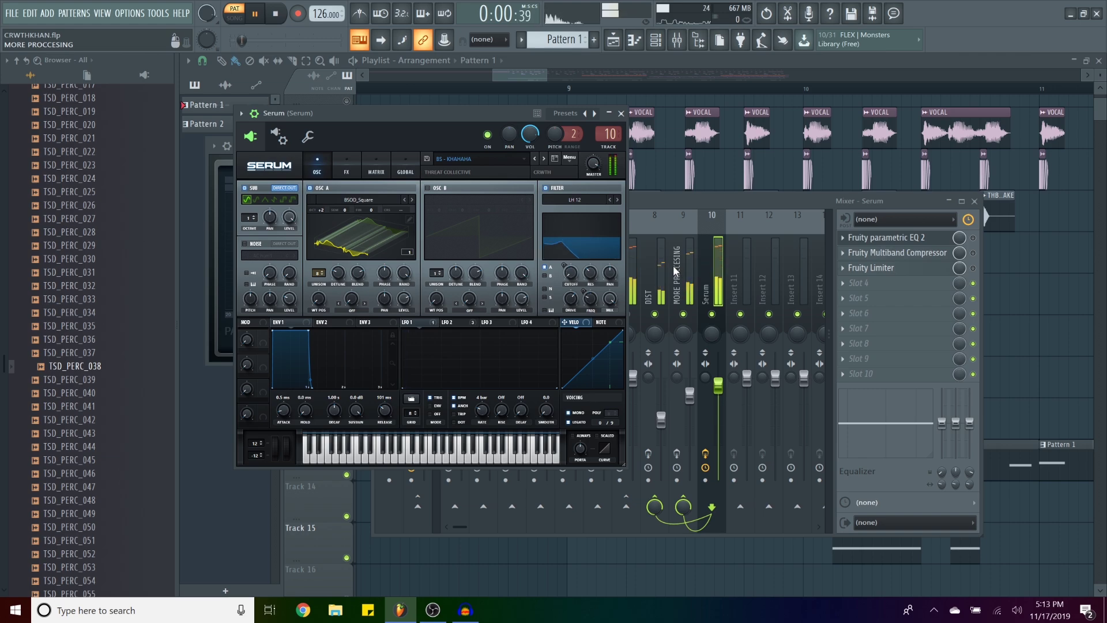
Bring the mixer in front of Serum to reach insert 10's Fruity parametric EQ 2.
{"action": "left_click", "coordinate": [630, 285]}
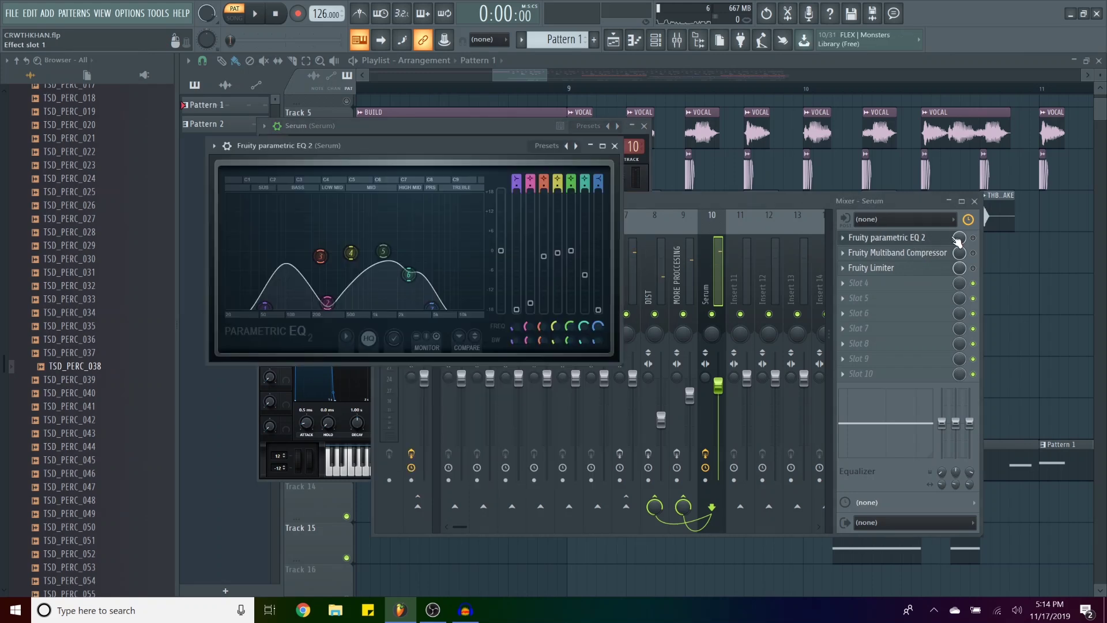
Move the EQ window up and compare the DIST insert's effect chain with Serum's.
{"action": "left_click", "coordinate": [947, 246]}
{"action": "left_click_drag", "start_coordinate": [499, 161], "coordinate": [491, 122]}
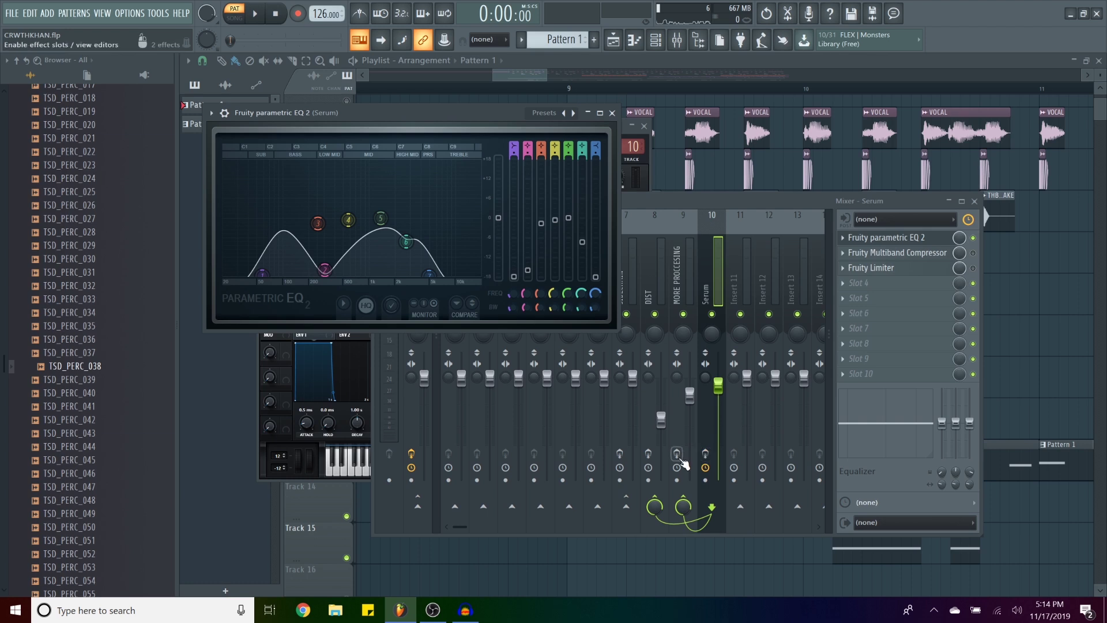
{"action": "left_click", "coordinate": [655, 455]}
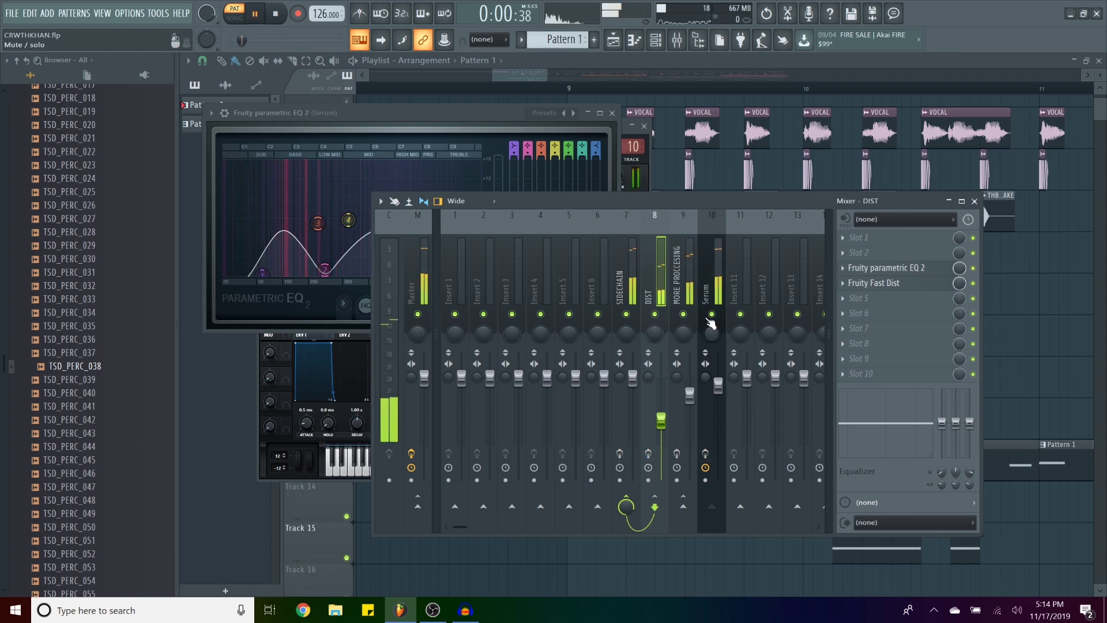
{"action": "left_click", "coordinate": [709, 289]}
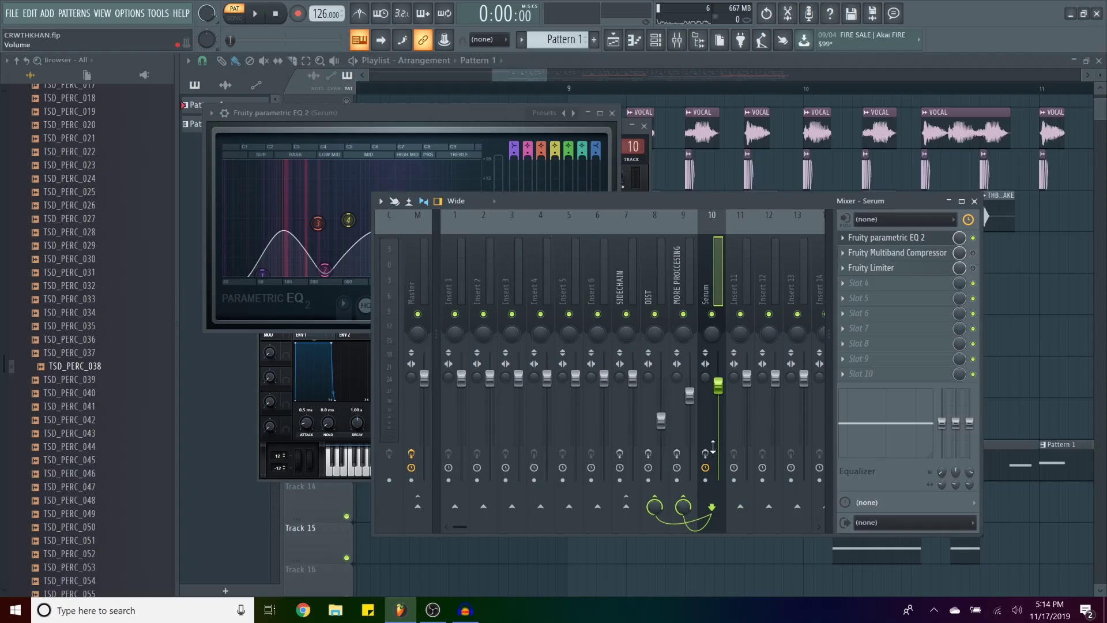
Reposition the parametric EQ 2 window to reveal Serum and play the song to watch its analyser.
{"action": "left_click", "coordinate": [888, 239]}
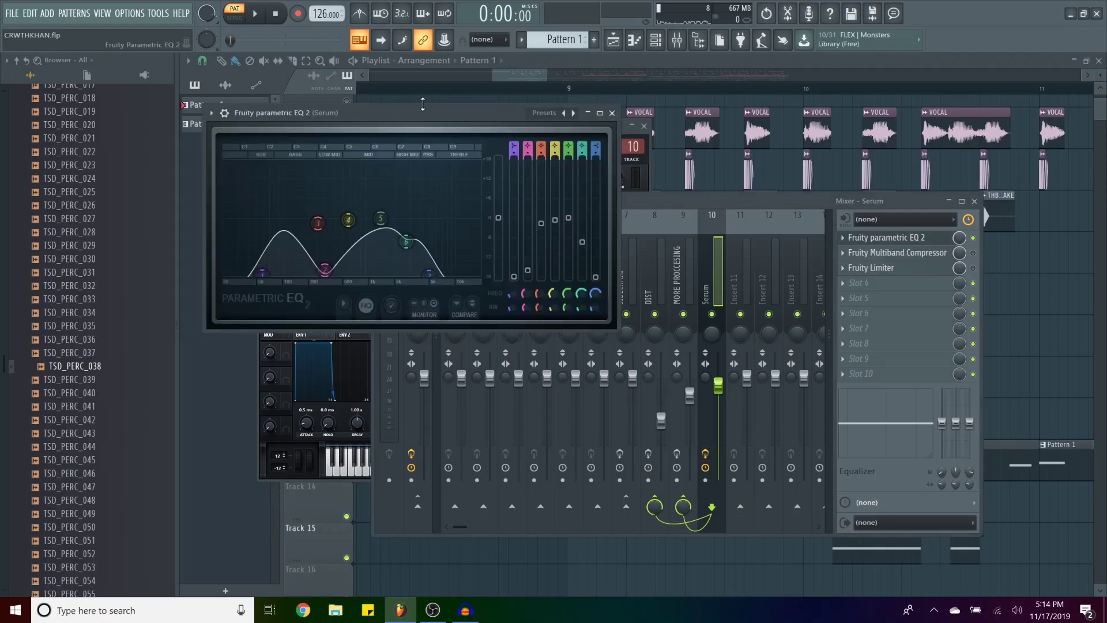
{"action": "left_click_drag", "start_coordinate": [427, 110], "coordinate": [507, 154]}
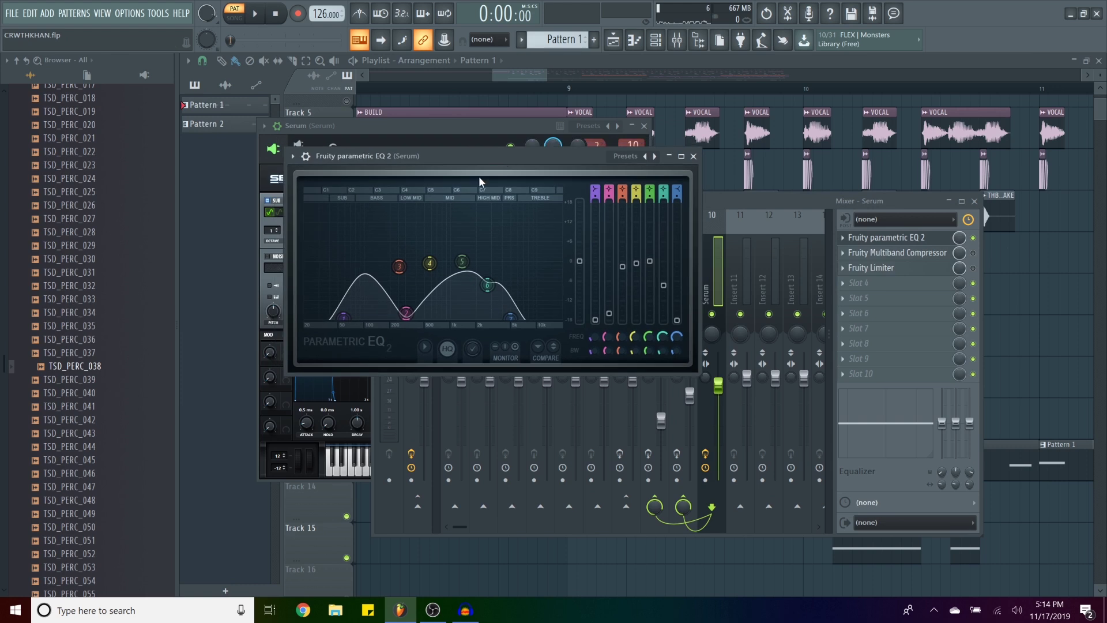
{"action": "key", "text": "space"}
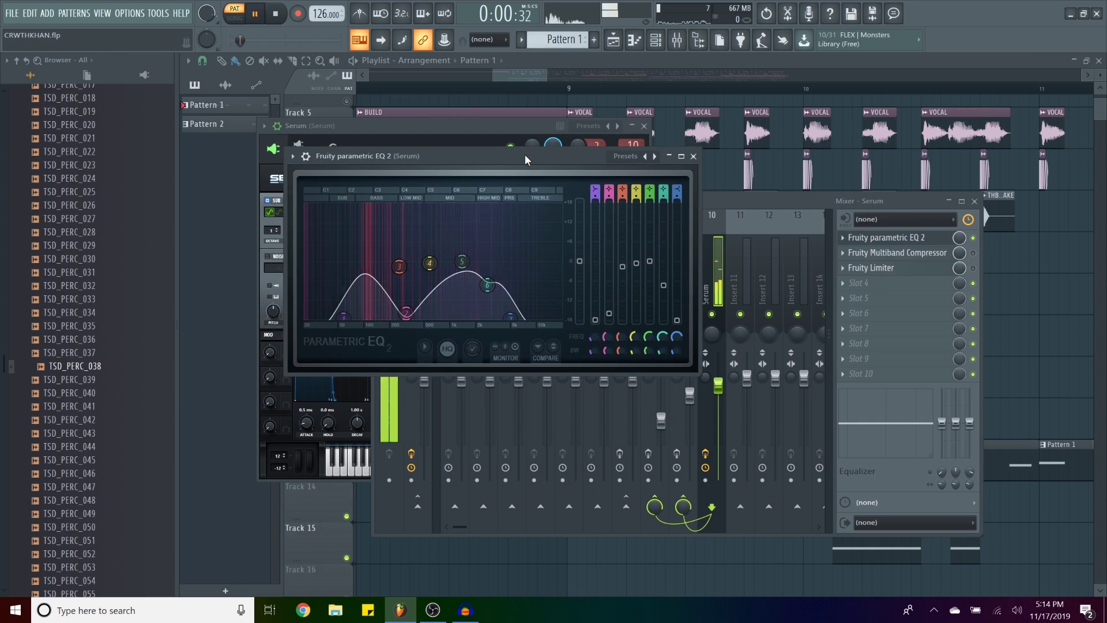
Stop playback and open the Serum insert's Fruity Multiband Compressor, moving it up and left.
{"action": "left_click", "coordinate": [851, 196]}
{"action": "key", "text": "space"}
{"action": "left_click", "coordinate": [914, 252]}
{"action": "left_click", "coordinate": [920, 254]}
{"action": "left_click", "coordinate": [922, 254]}
{"action": "left_click_drag", "start_coordinate": [653, 310], "coordinate": [595, 272]}
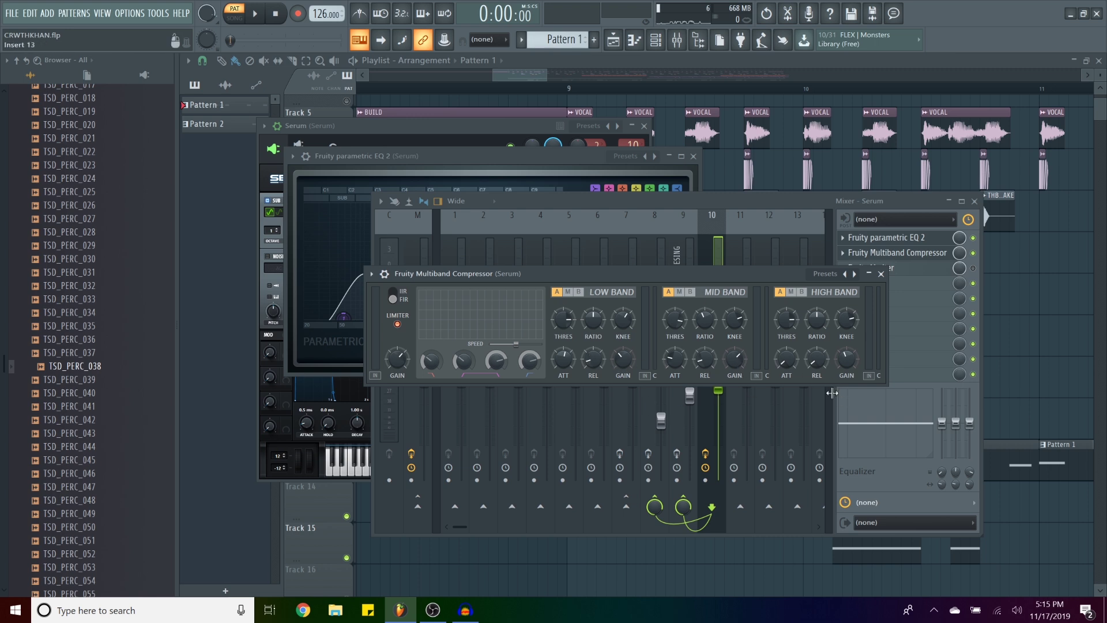
Audition the compressed bass, then open the Fruity Limiter in the Serum insert's slot 3.
{"action": "key", "text": "space"}
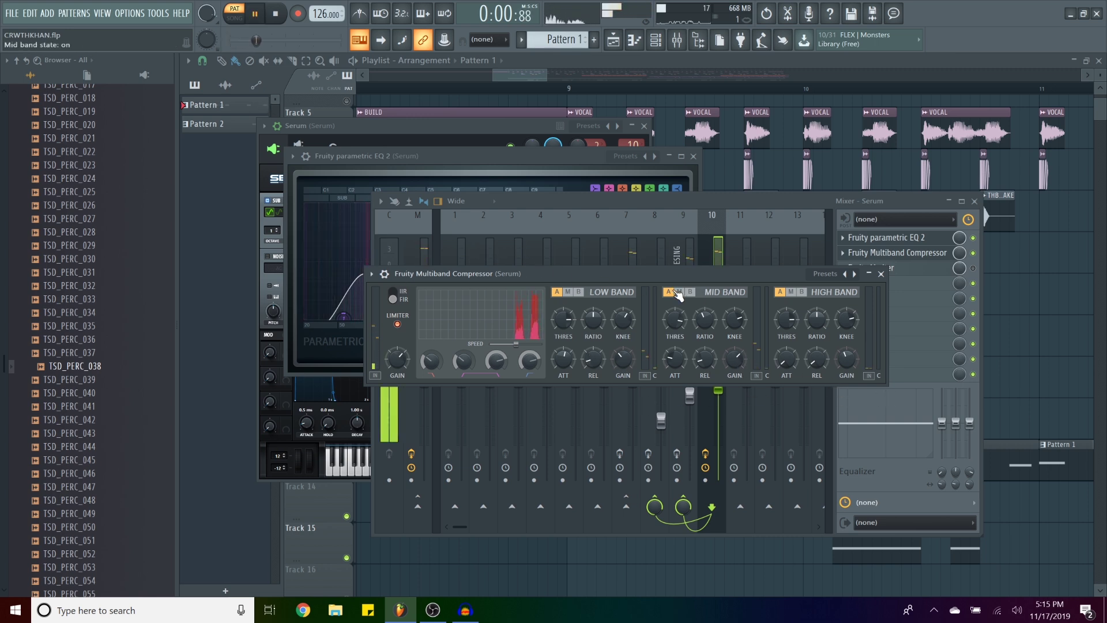
{"action": "key", "text": "space"}
{"action": "left_click", "coordinate": [973, 269]}
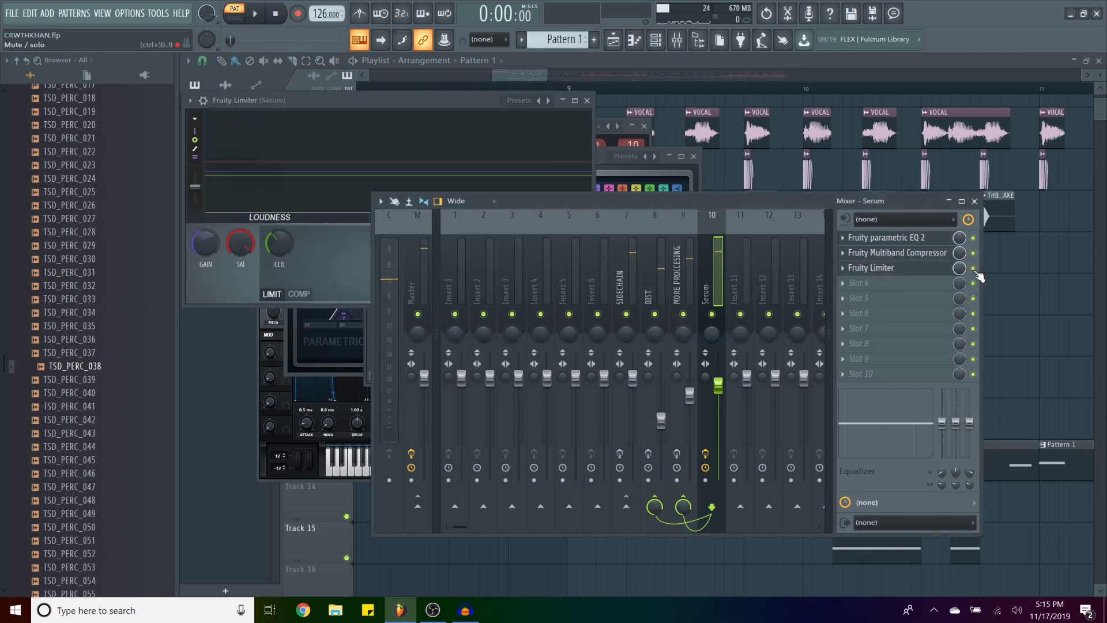
Lower the Serum limiter's SAT threshold to -7 dB, then -6.1 dB, while the drop plays.
{"action": "left_click", "coordinate": [426, 114]}
{"action": "key", "text": "space"}
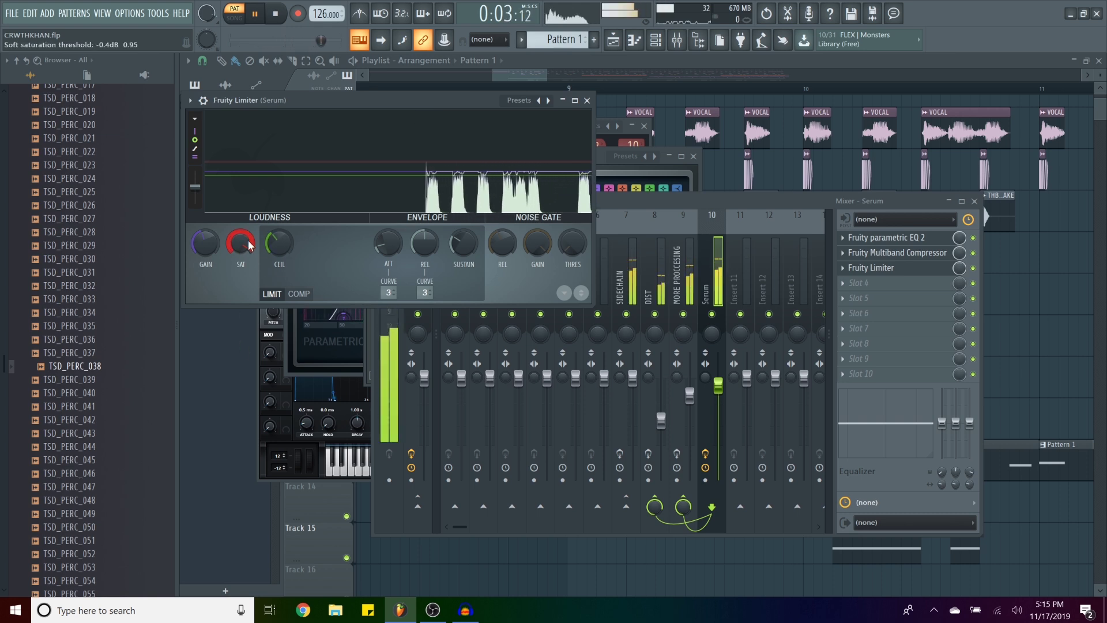
{"action": "left_click_drag", "start_coordinate": [240, 242], "coordinate": [240, 236]}
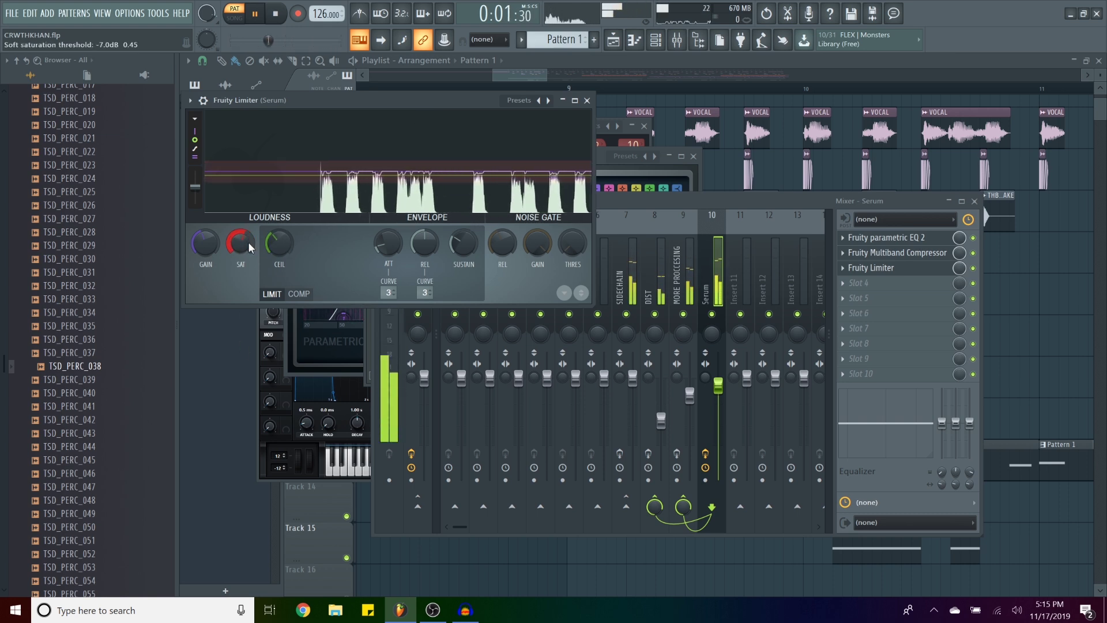
{"action": "scroll", "coordinate": [249, 249], "scroll_direction": "up", "scroll_amount": 1}
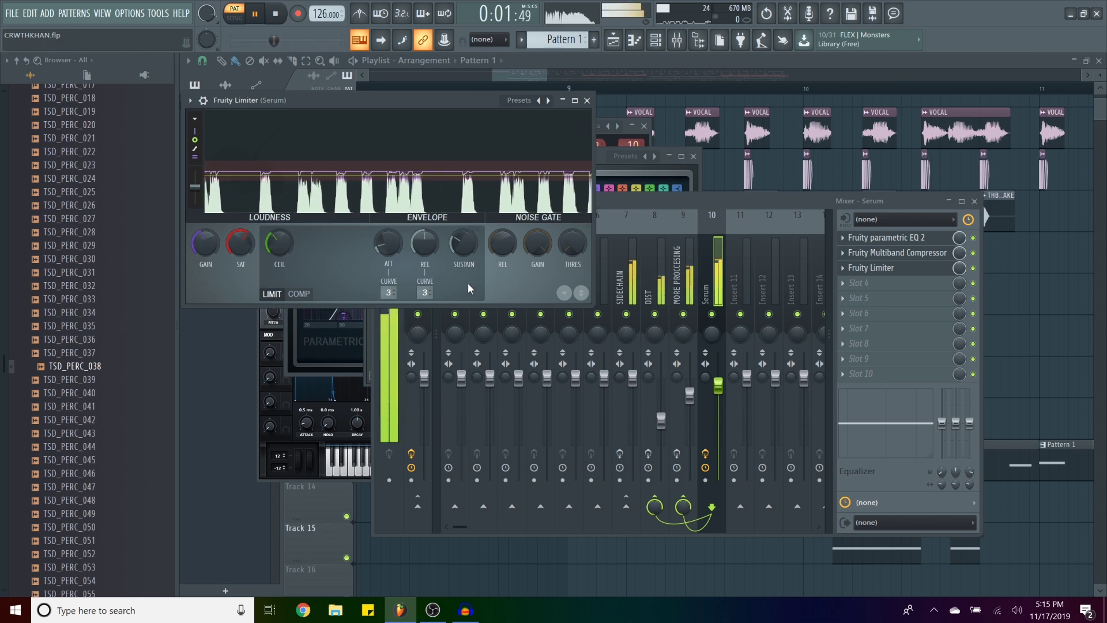
{"action": "key", "text": "space"}
{"action": "left_click", "coordinate": [688, 444]}
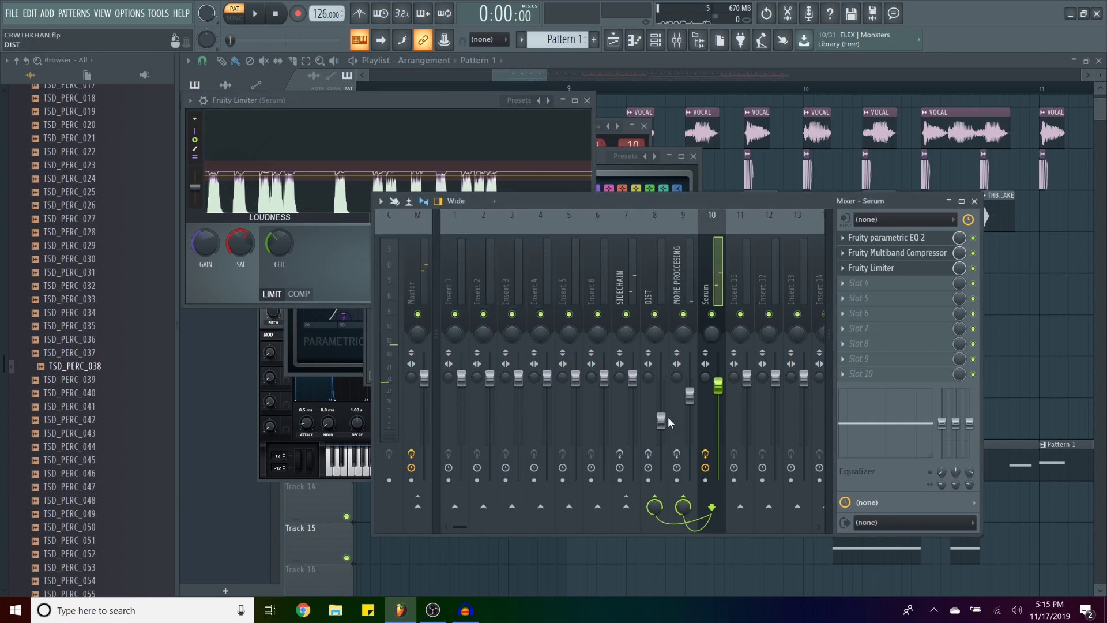
Compare the effect slots of the Serum, MORE PROCESSING and DIST mixer channels.
{"action": "left_click", "coordinate": [692, 259]}
{"action": "left_click", "coordinate": [721, 292]}
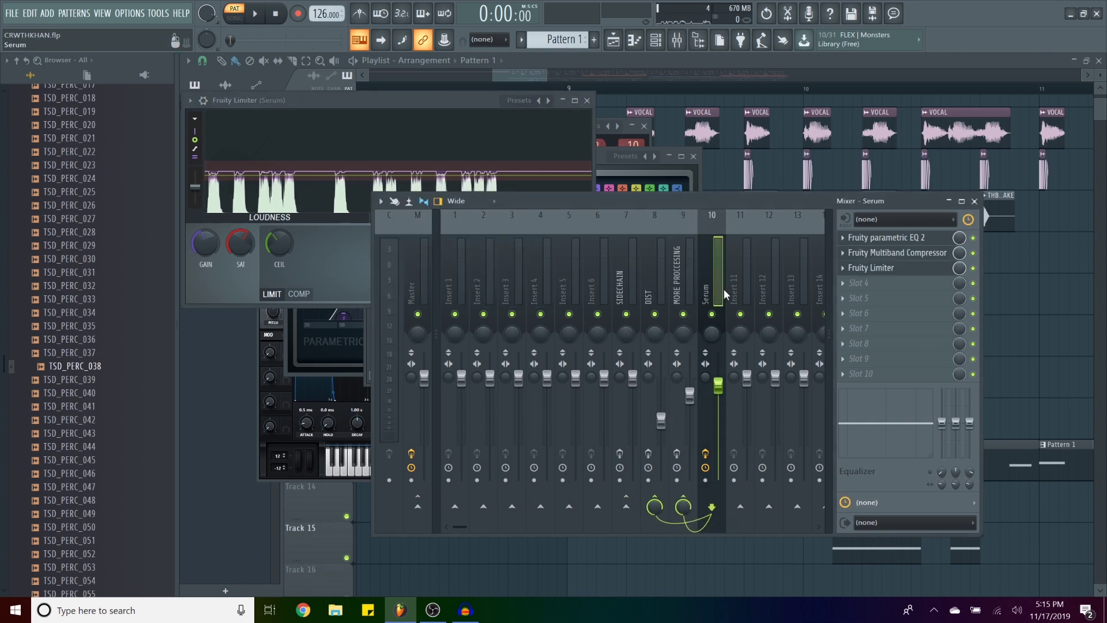
{"action": "left_click", "coordinate": [686, 295]}
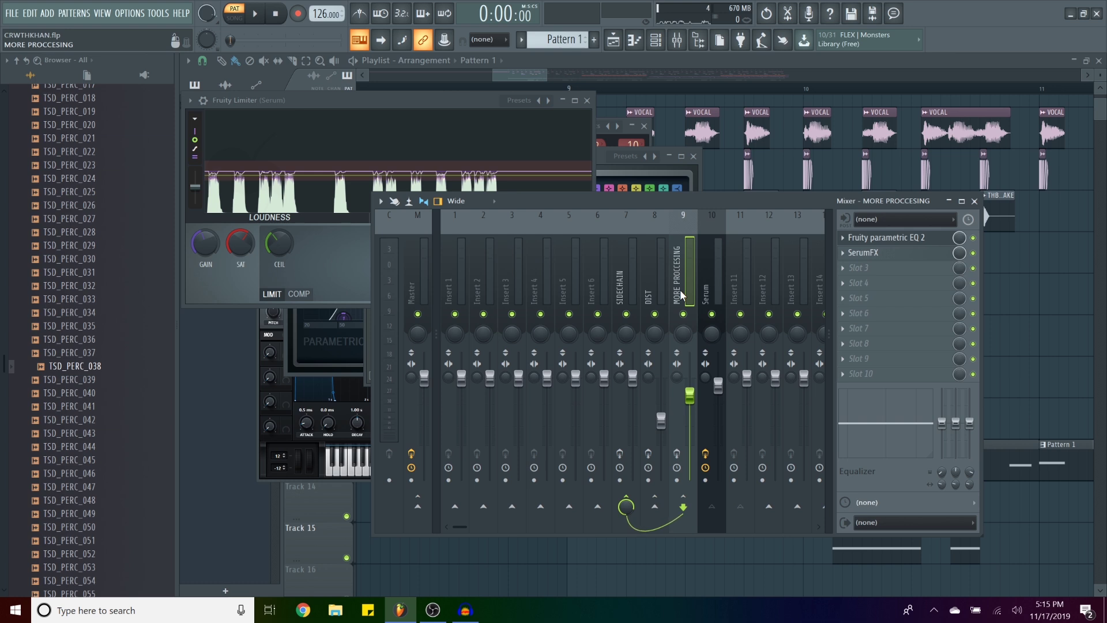
{"action": "left_click", "coordinate": [659, 299]}
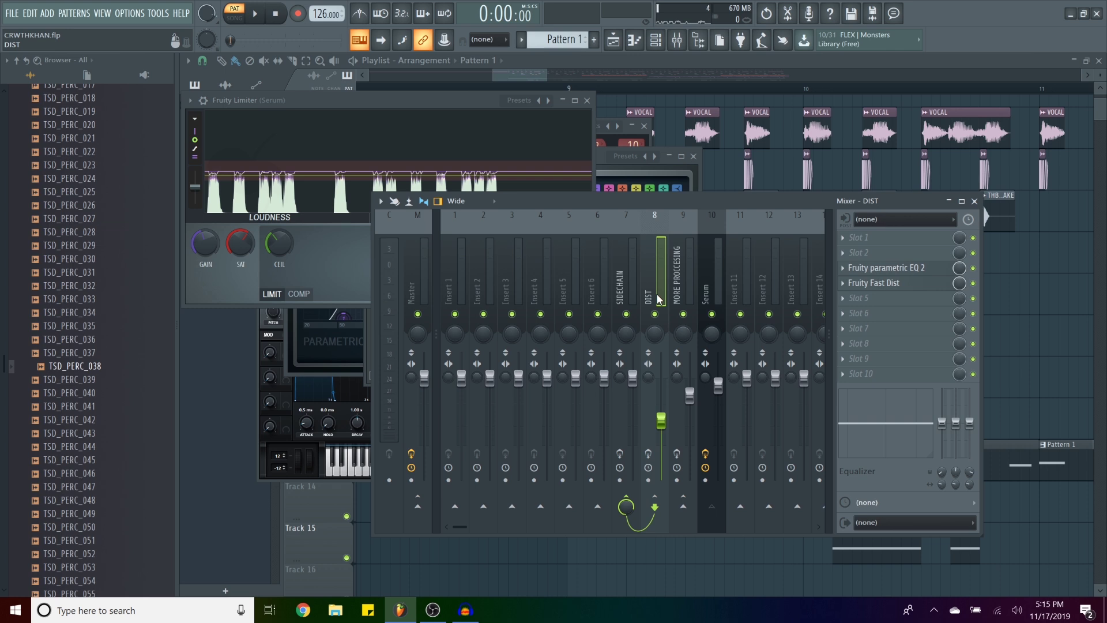
{"action": "left_click", "coordinate": [713, 296]}
{"action": "left_click", "coordinate": [683, 286]}
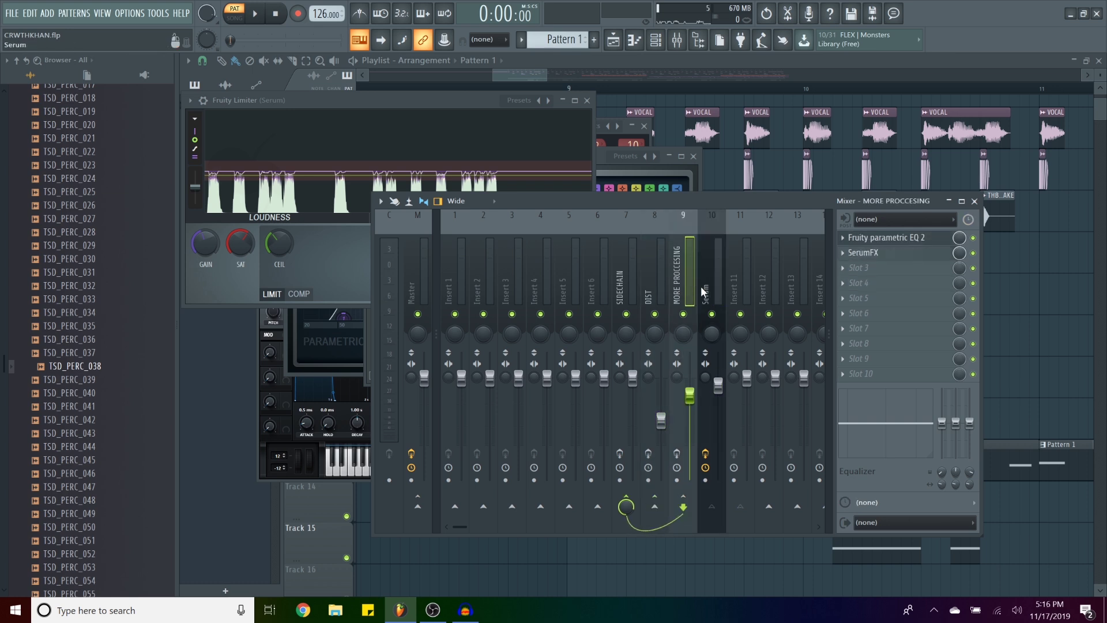
{"action": "left_click", "coordinate": [706, 297]}
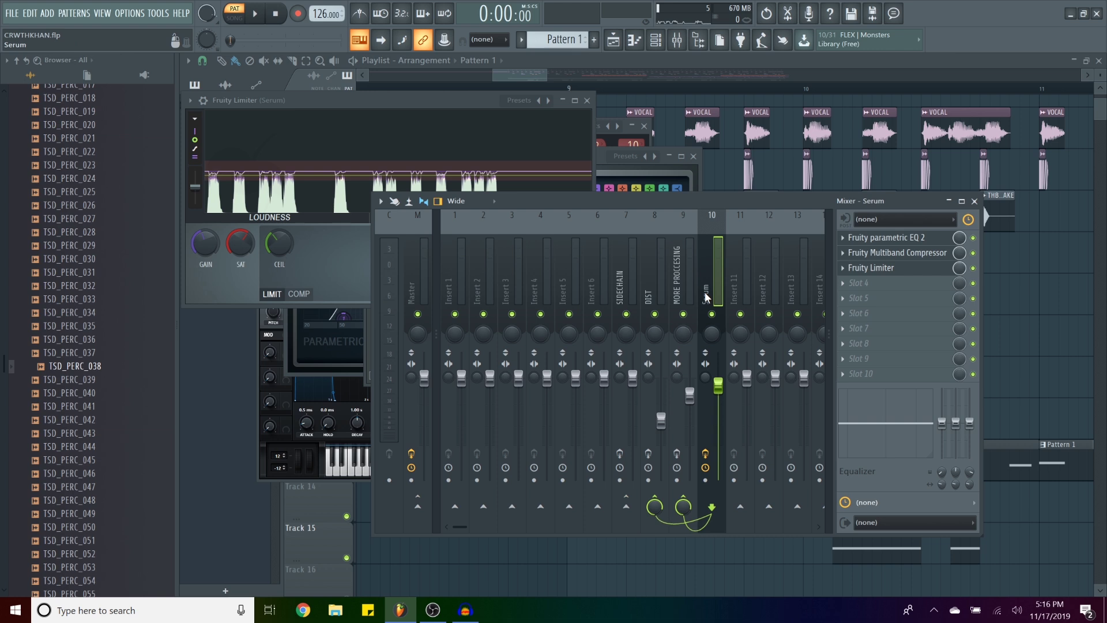
{"action": "left_click", "coordinate": [686, 294]}
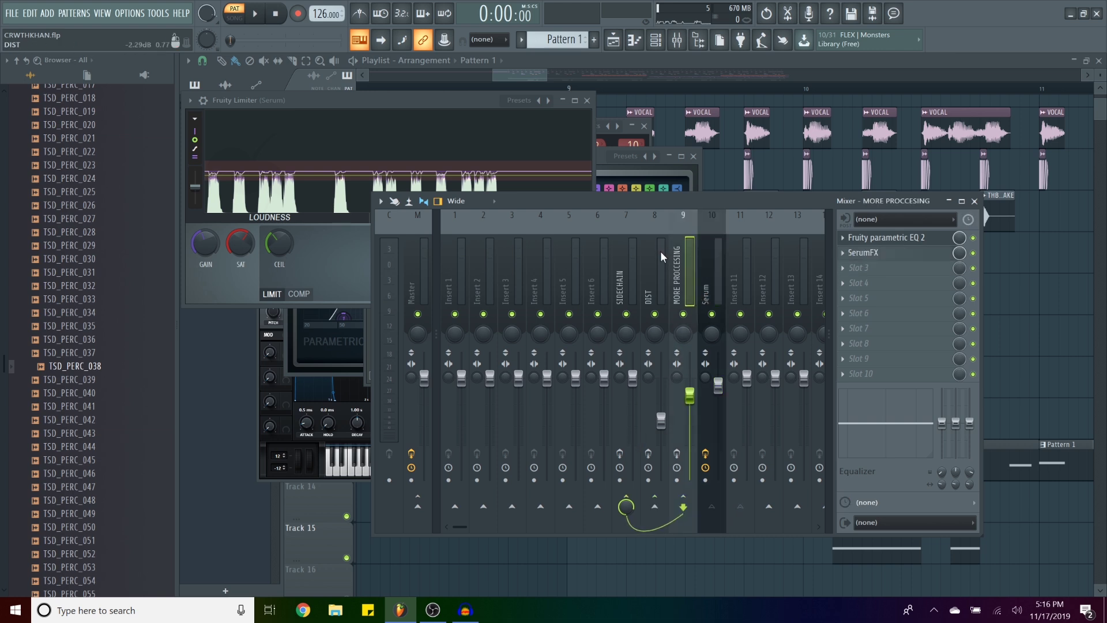
{"action": "left_click", "coordinate": [660, 271]}
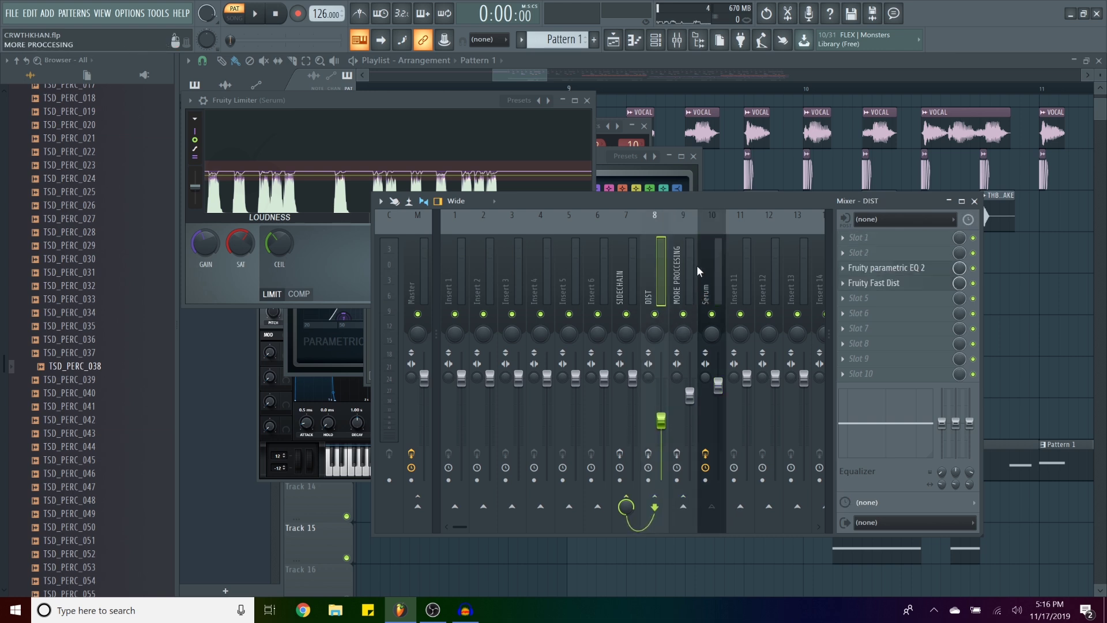
{"action": "left_click", "coordinate": [703, 280]}
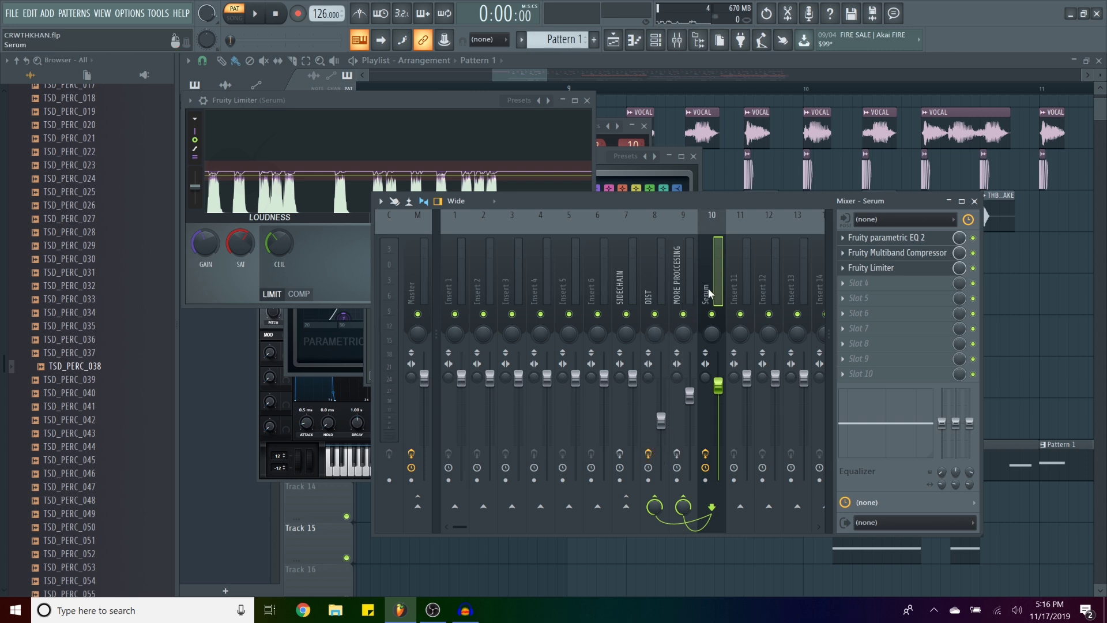
Listen to the DIST channel and open its Fruity parametric EQ 2.
{"action": "left_click", "coordinate": [655, 285]}
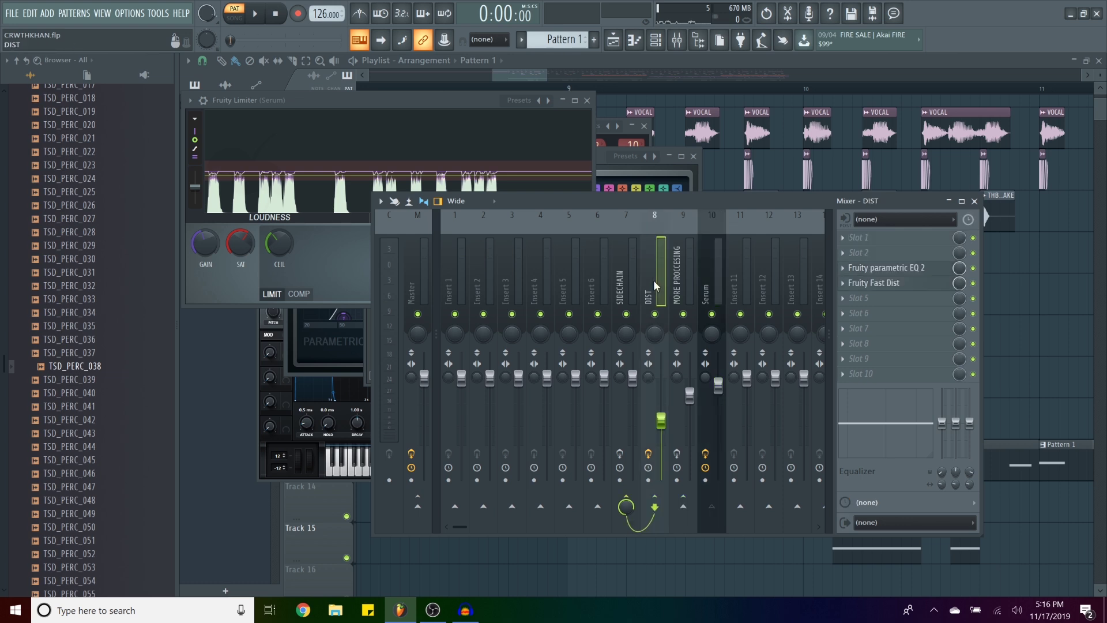
{"action": "key", "text": "space"}
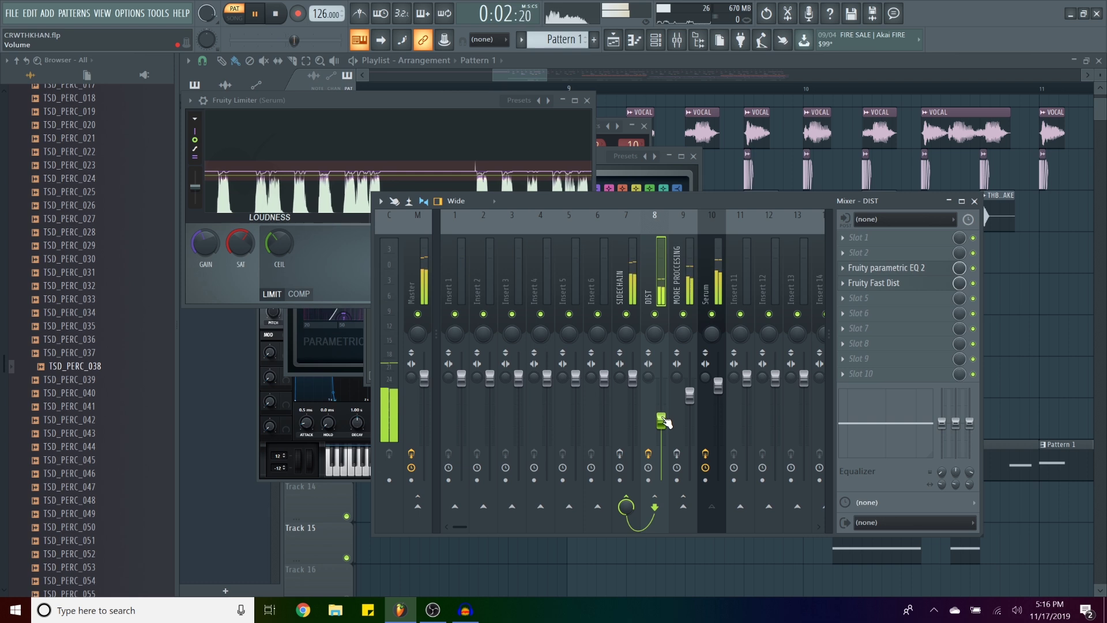
{"action": "key", "text": "space"}
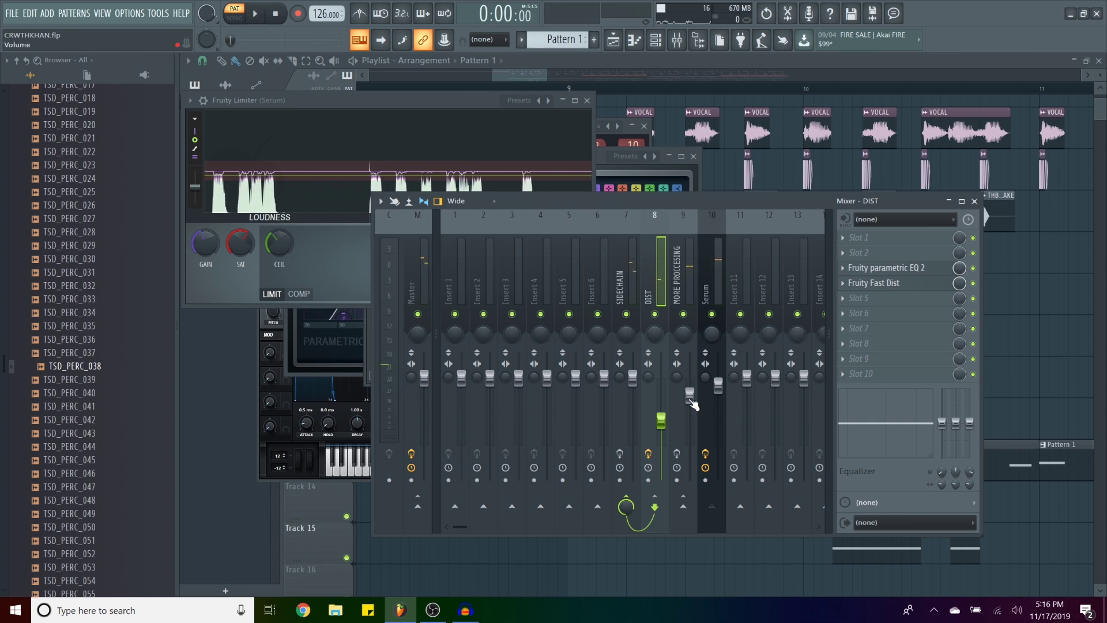
{"action": "left_click", "coordinate": [921, 269]}
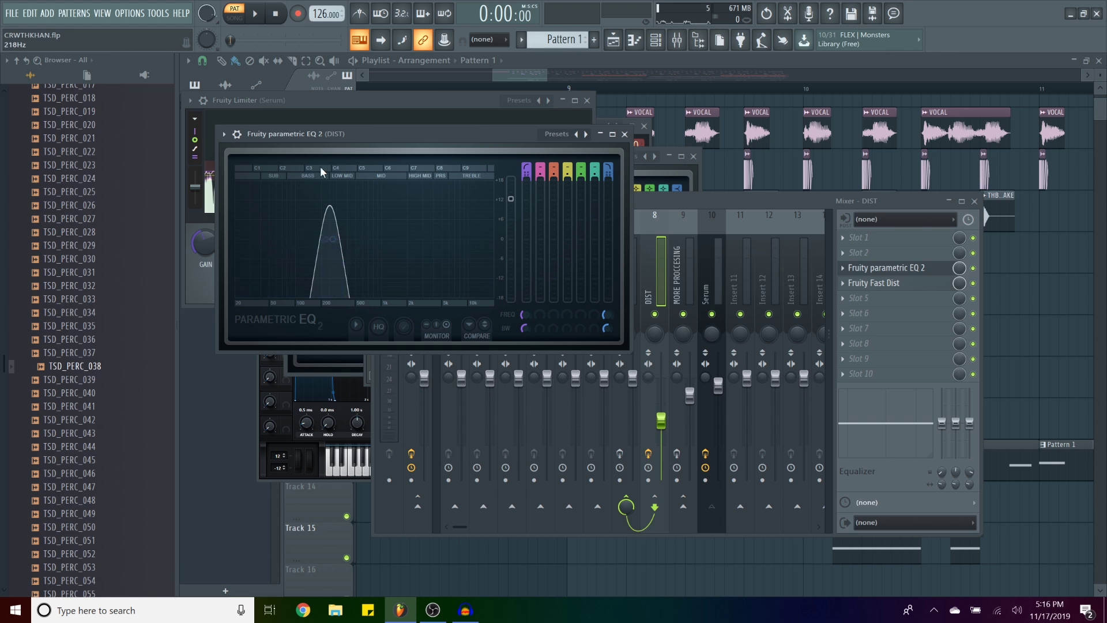
Play the song and open DIST's Fruity Fast Dist alongside its parametric EQ 2.
{"action": "key", "text": "space"}
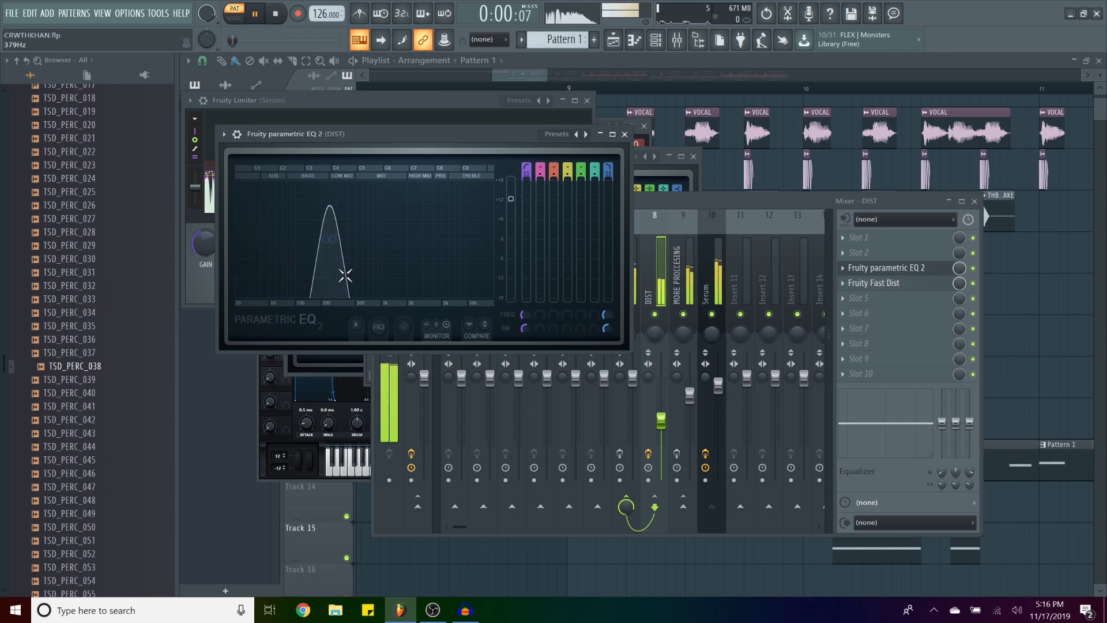
{"action": "left_click", "coordinate": [930, 285]}
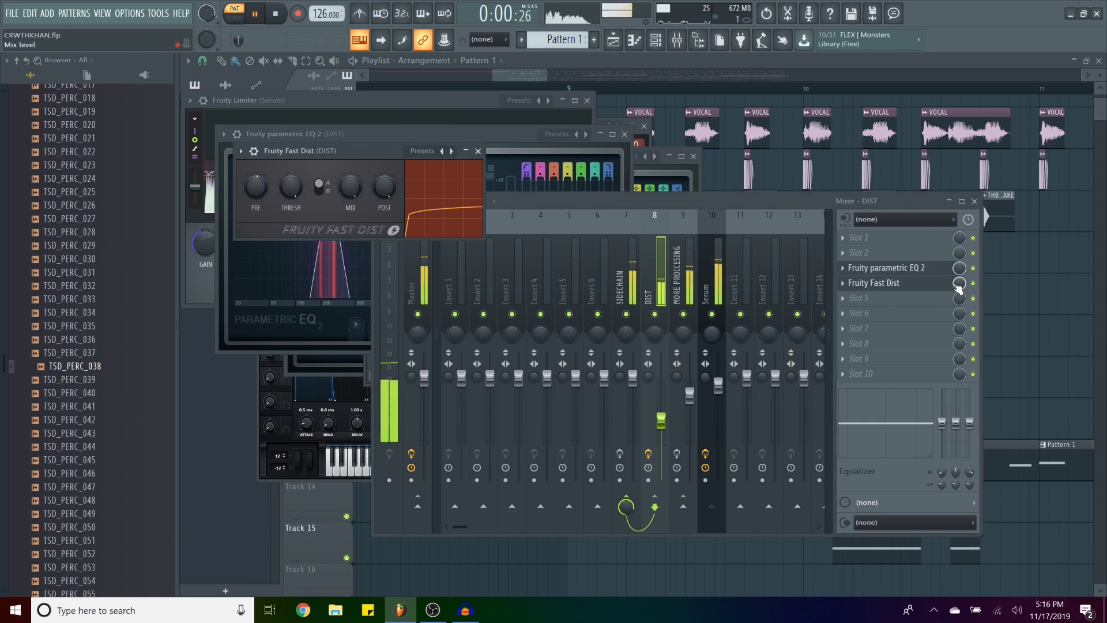
{"action": "left_click", "coordinate": [973, 283]}
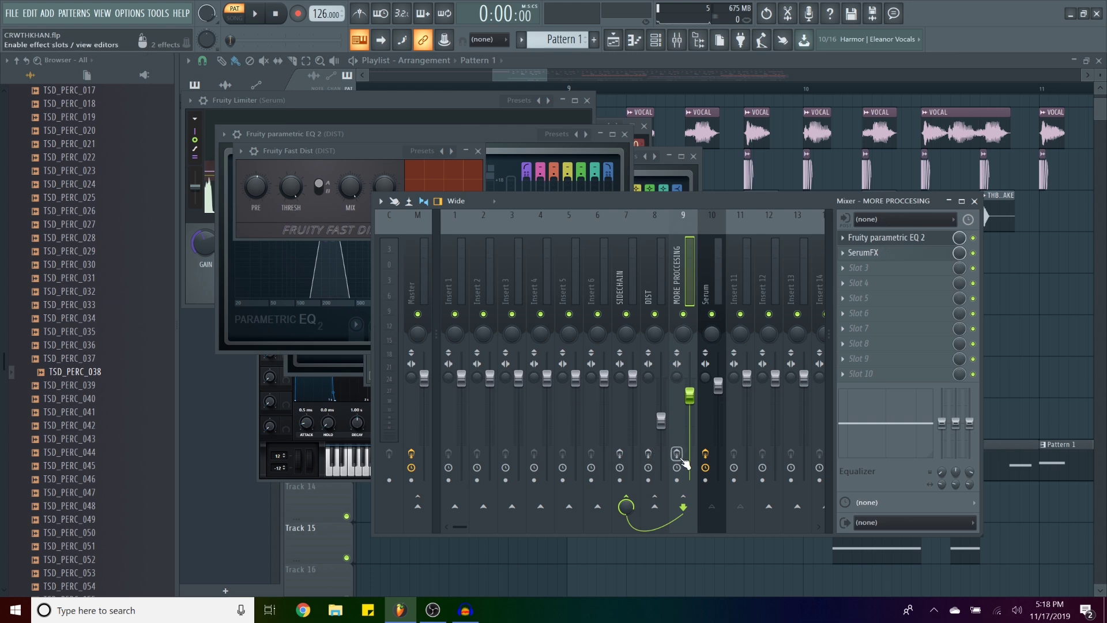
Play and open MORE PROCESSING's parametric EQ 2, bypassing the SerumFX slot.
{"action": "key", "text": "space"}
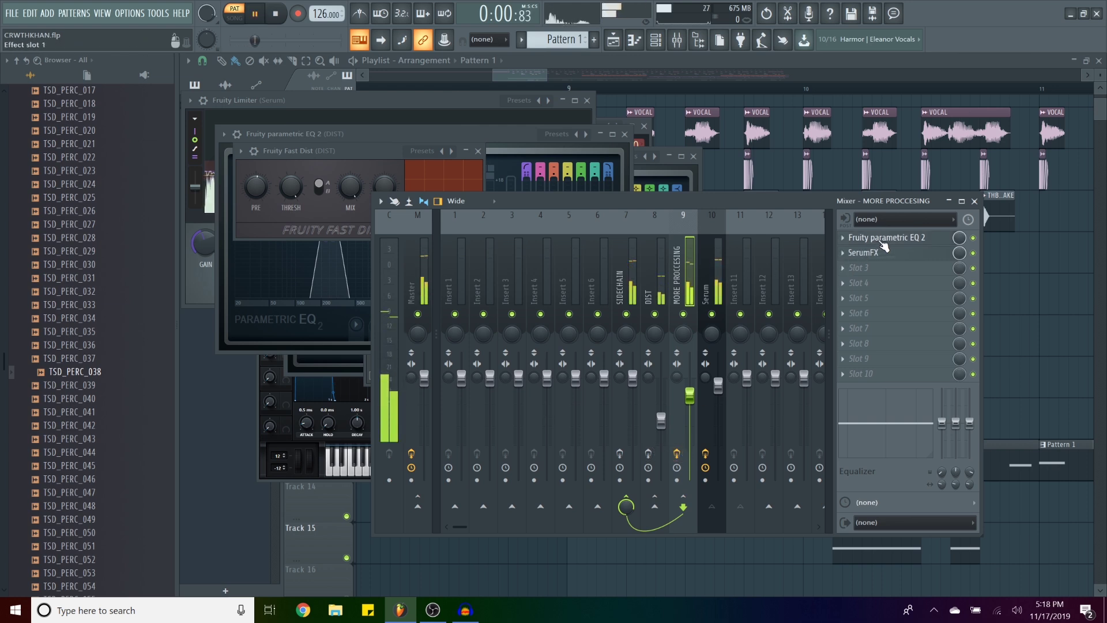
{"action": "left_click", "coordinate": [883, 240]}
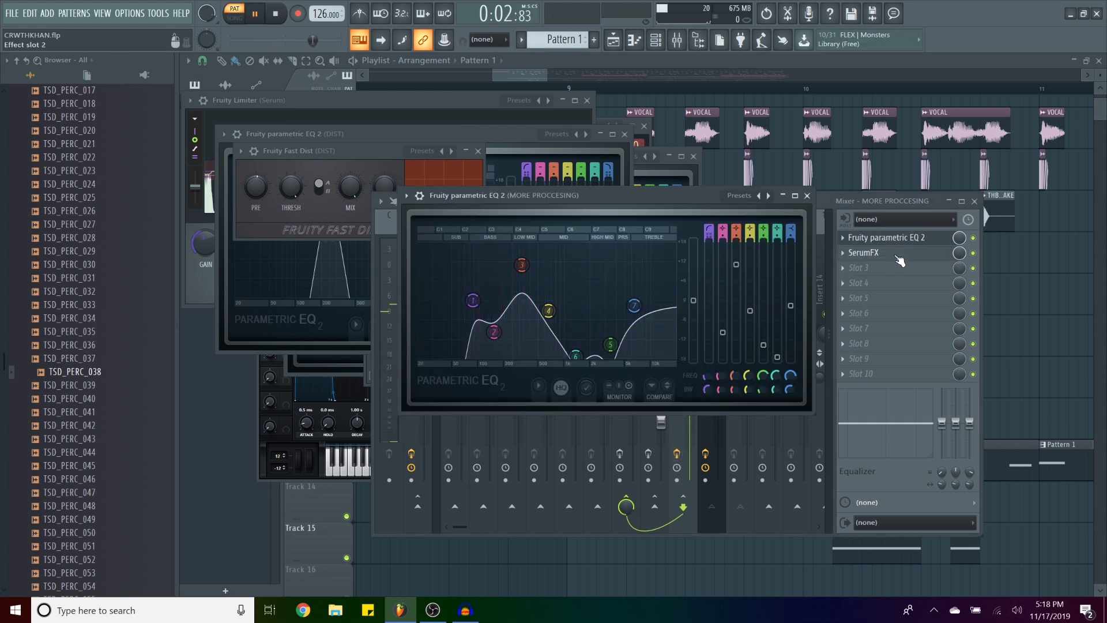
{"action": "left_click", "coordinate": [972, 253]}
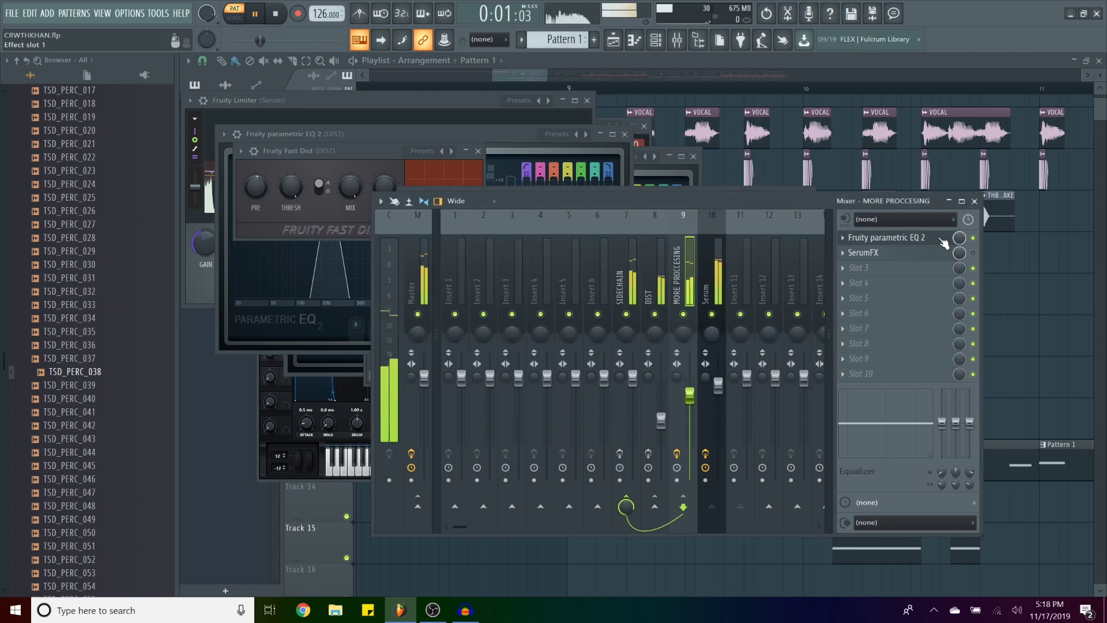
{"action": "left_click", "coordinate": [936, 241]}
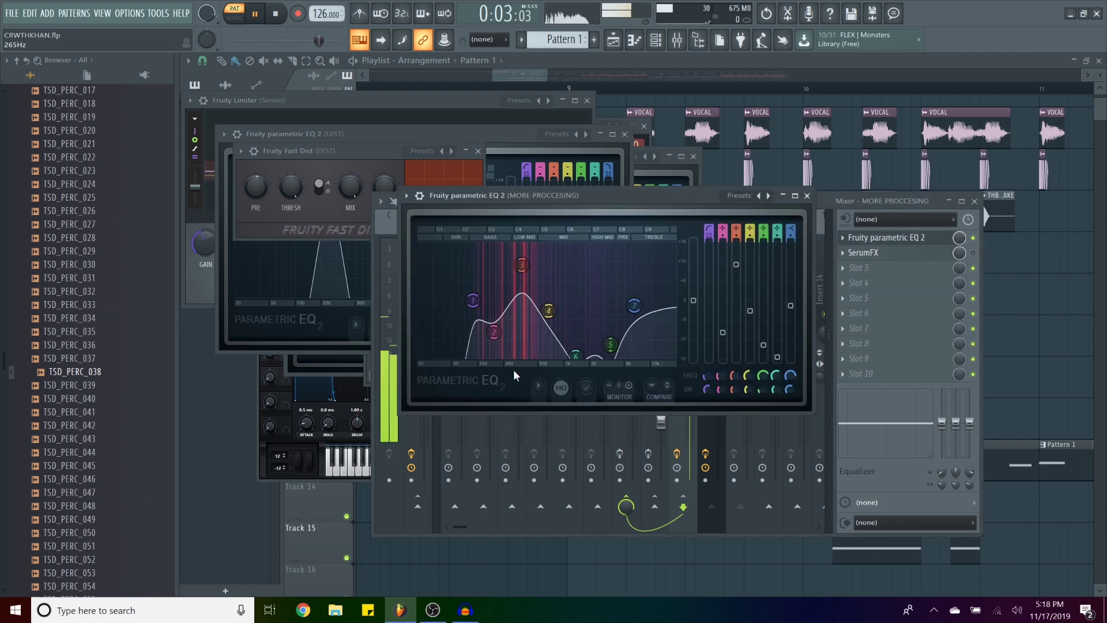
Open the SerumFX compressor, re-enable it, and show SIDECHAIN's Edison and Fruity Balance chain.
{"action": "left_click", "coordinate": [917, 253]}
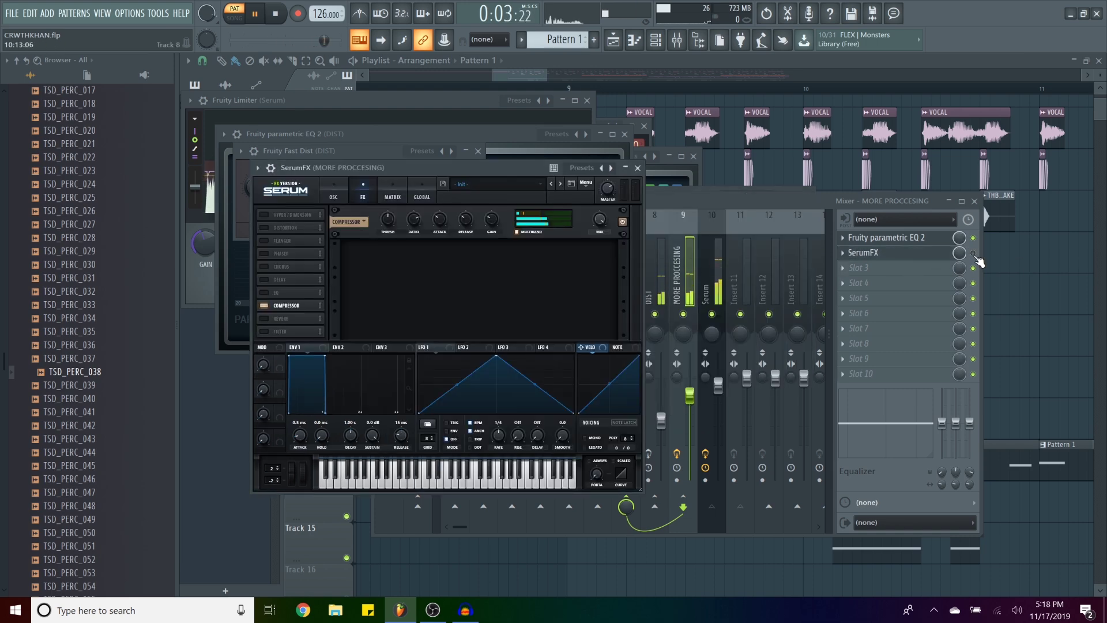
{"action": "left_click", "coordinate": [972, 253]}
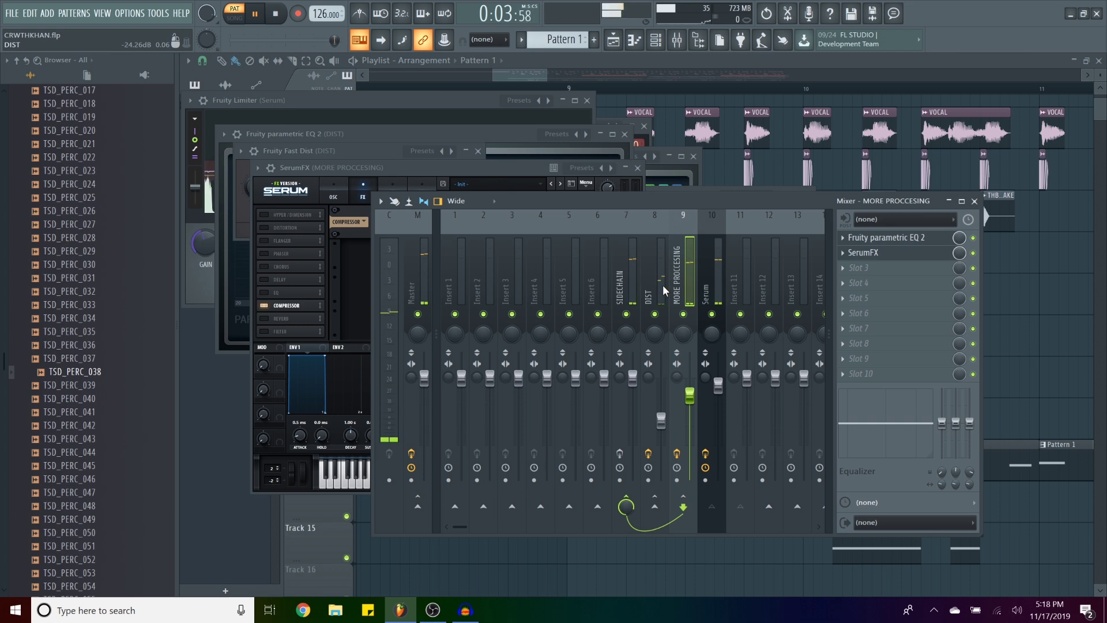
{"action": "left_click", "coordinate": [629, 284]}
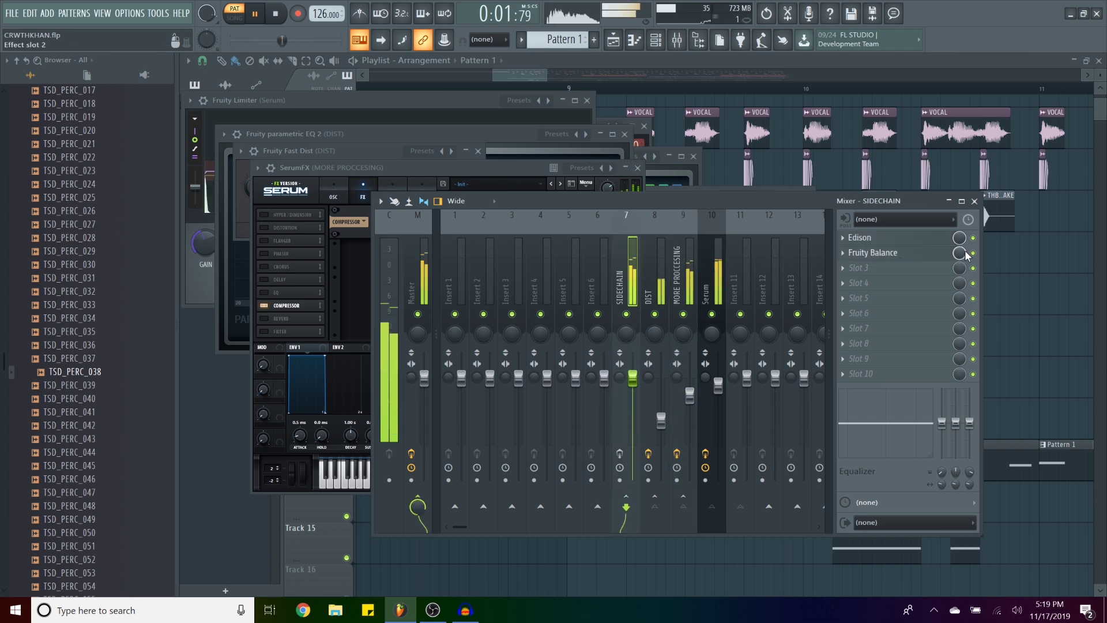
Stop playback, briefly audition the mix, and close all plugin windows and the mixer.
{"action": "key", "text": "space"}
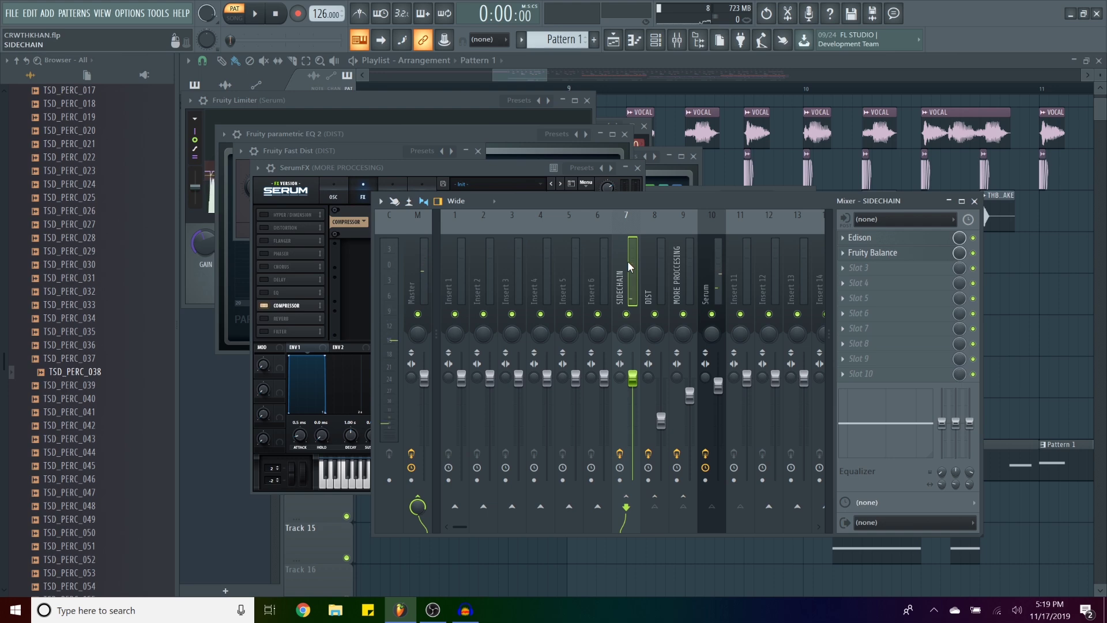
{"action": "key", "text": "space"}
{"action": "key", "text": "space"}
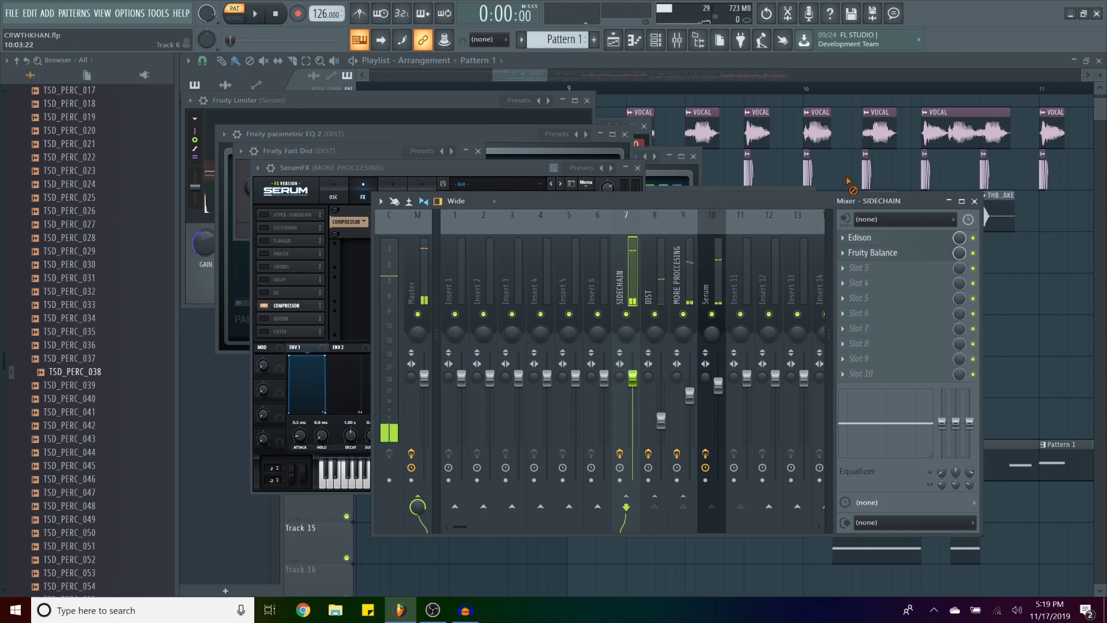
{"action": "key", "text": "F12"}
{"action": "scroll", "coordinate": [543, 105], "scroll_direction": "down", "scroll_amount": 5}
{"action": "scroll", "coordinate": [543, 105], "scroll_direction": "up", "scroll_amount": 2}
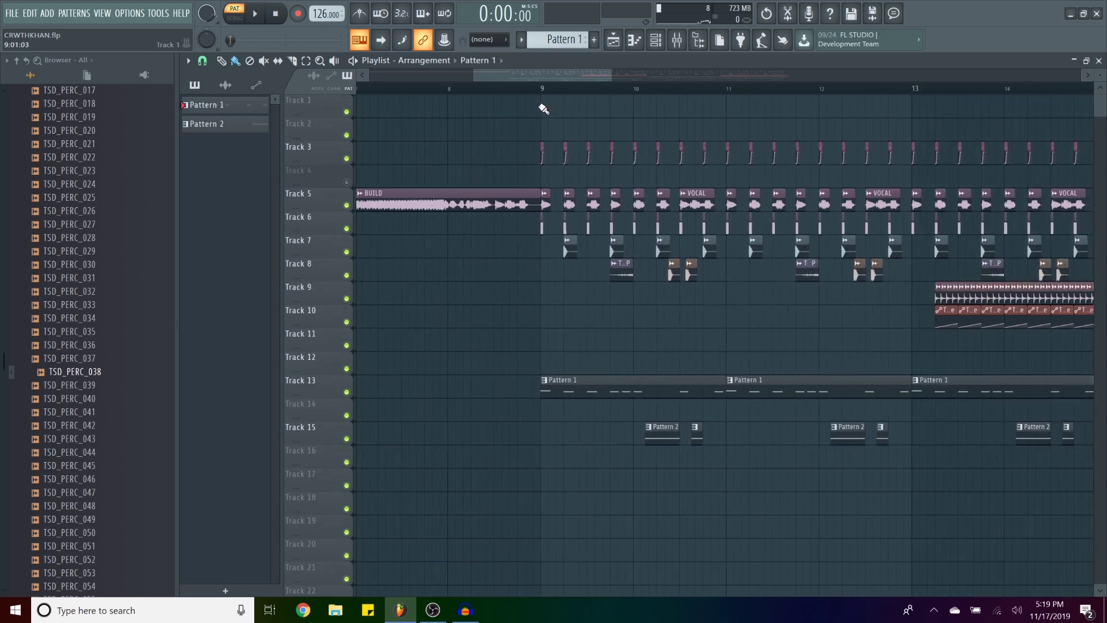
Play the arrangement from near bar 9, then select Track 15's Pattern 2 clip and stop.
{"action": "left_click", "coordinate": [526, 90]}
{"action": "scroll", "coordinate": [539, 279], "scroll_direction": "up", "scroll_amount": 4}
{"action": "key", "text": "space"}
{"action": "scroll", "coordinate": [784, 330], "scroll_direction": "up", "scroll_amount": 4}
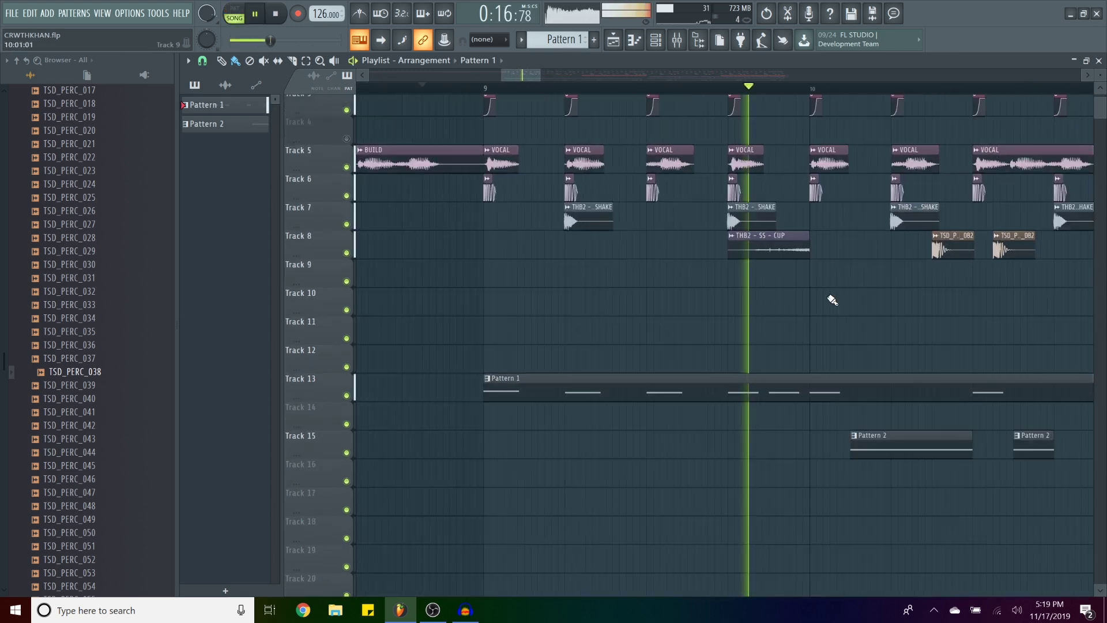
{"action": "scroll", "coordinate": [794, 315], "scroll_direction": "up", "scroll_amount": 3}
{"action": "scroll", "coordinate": [794, 315], "scroll_direction": "up", "scroll_amount": 3}
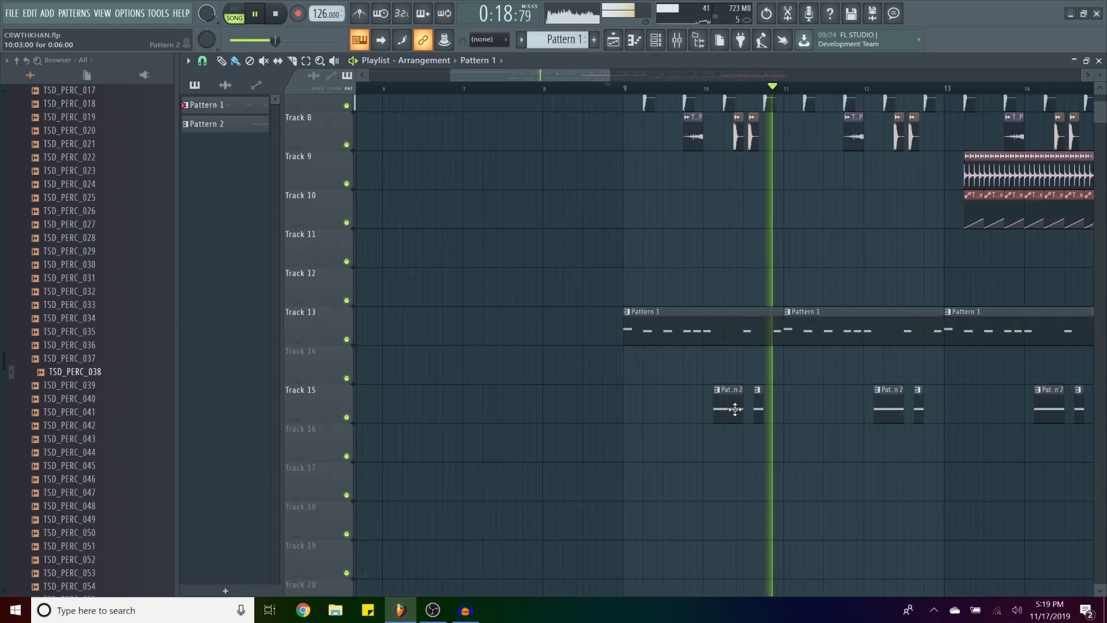
{"action": "scroll", "coordinate": [736, 406], "scroll_direction": "down", "scroll_amount": 3}
{"action": "left_click", "coordinate": [736, 406]}
{"action": "key", "text": "space"}
Open Pattern 2's piano roll and play the pattern on its own.
{"action": "double_click", "coordinate": [736, 407]}
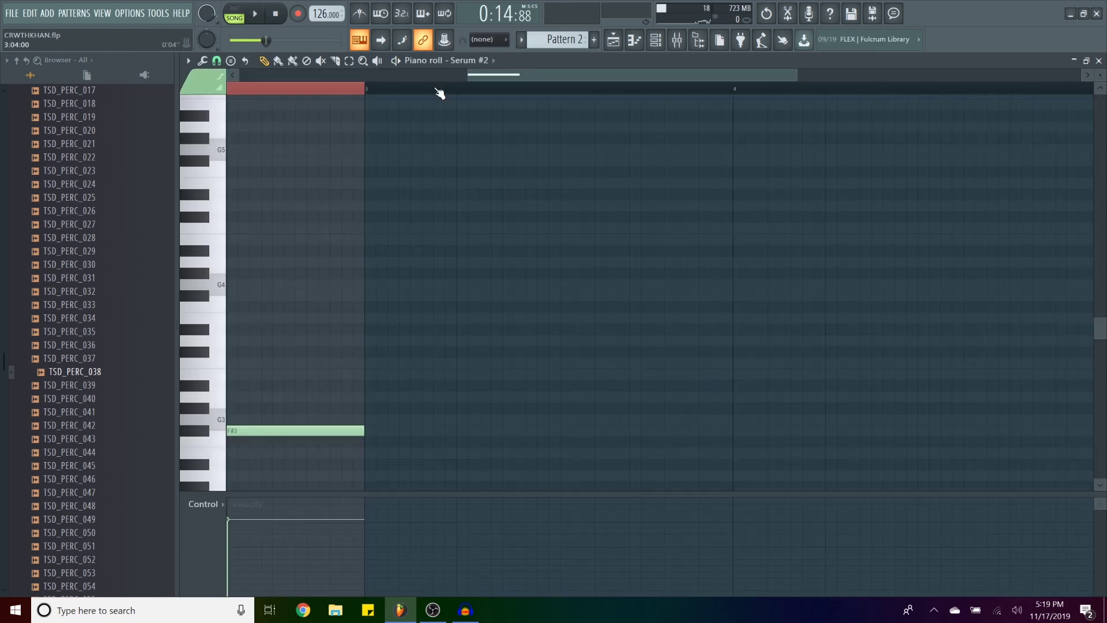
{"action": "left_click", "coordinate": [403, 64]}
{"action": "key", "text": "F6"}
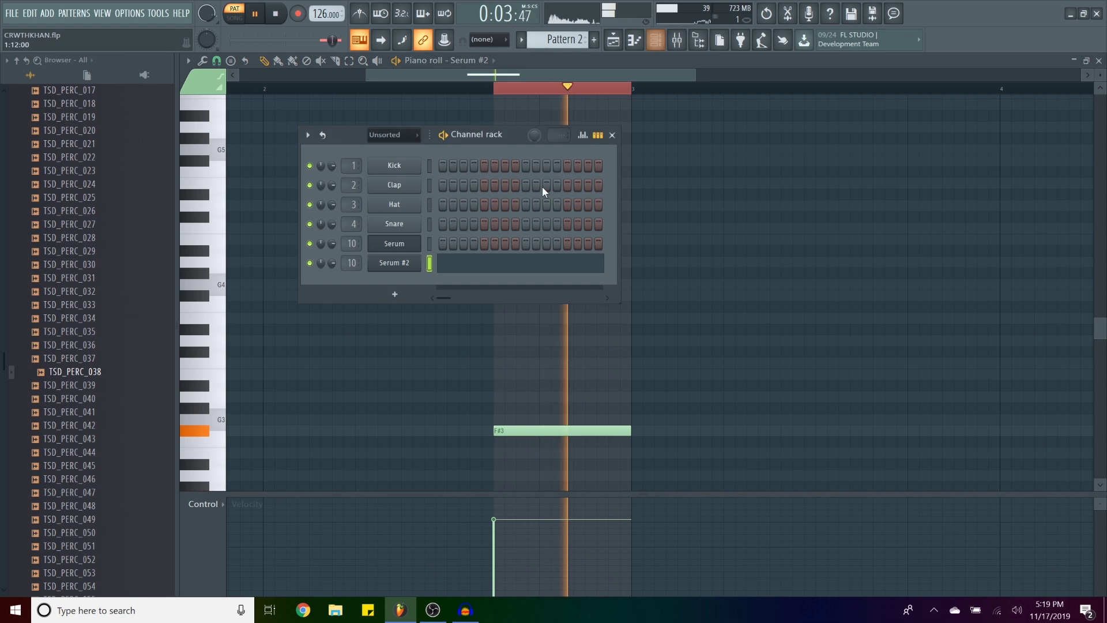
{"action": "key", "text": "space"}
Open Serum #2 from the channel rack, preview a note below G4, and show its LFO 2 shape.
{"action": "left_click", "coordinate": [398, 267]}
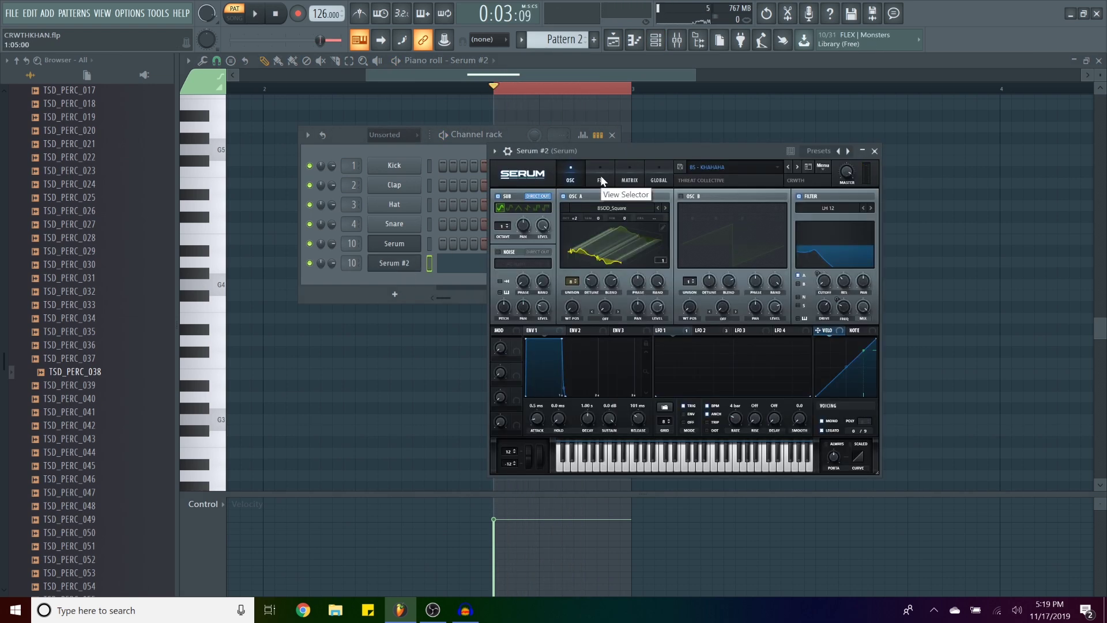
{"action": "left_click", "coordinate": [311, 376]}
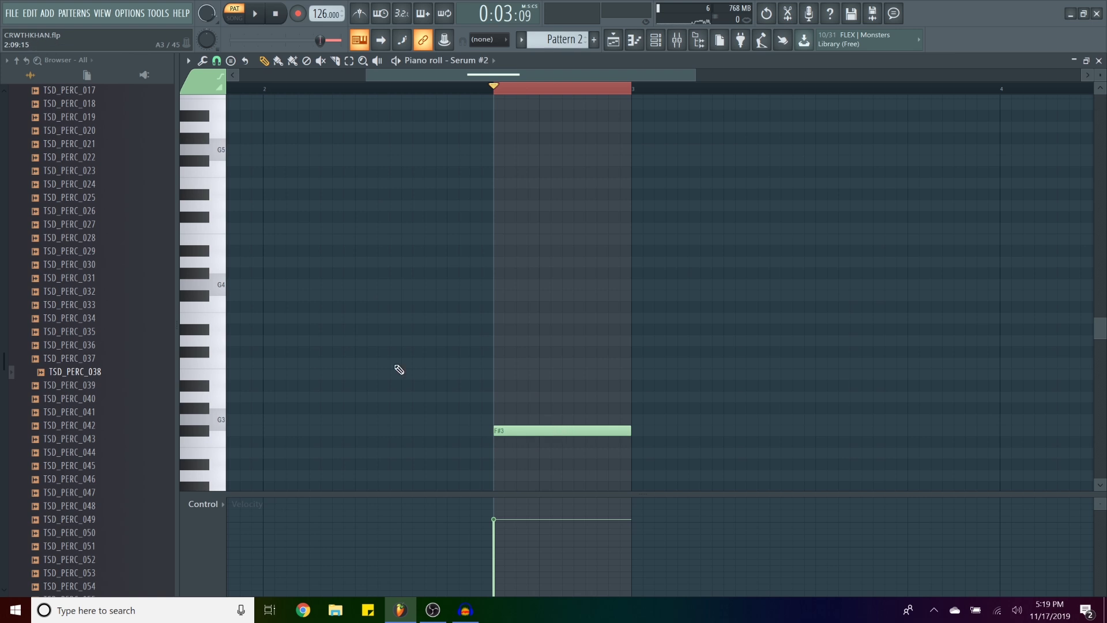
{"action": "left_click", "coordinate": [203, 297]}
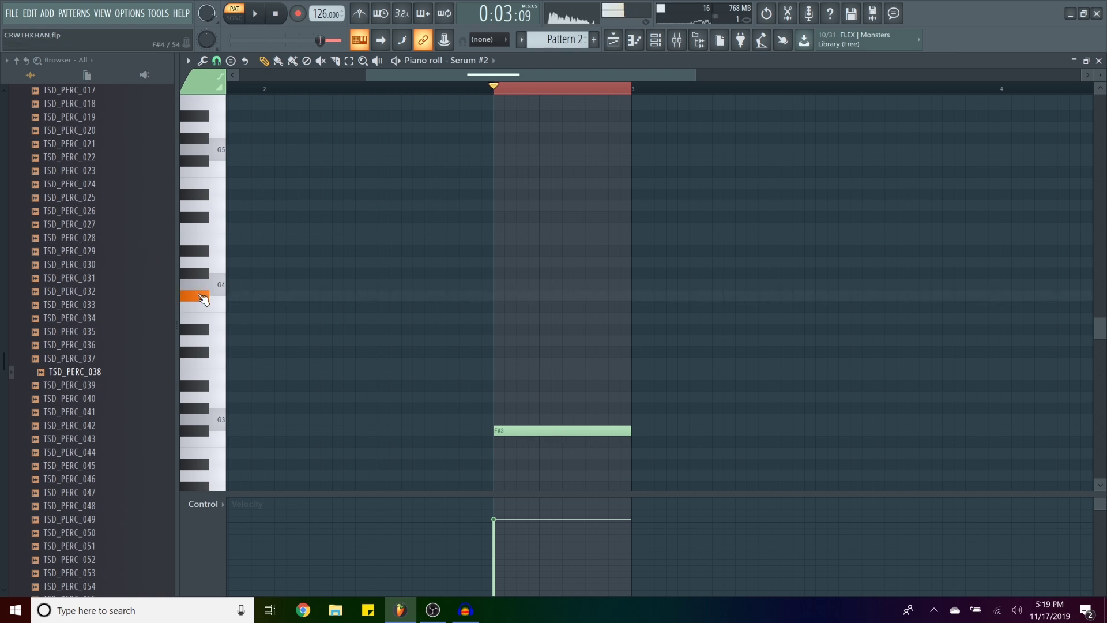
{"action": "key", "text": "F6"}
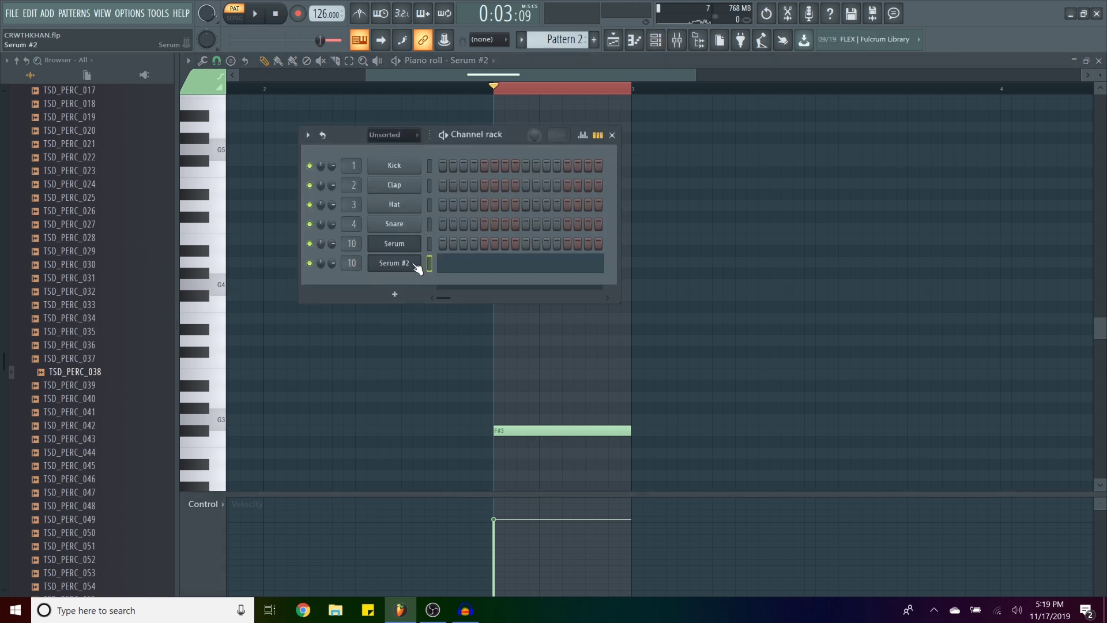
{"action": "left_click", "coordinate": [412, 264]}
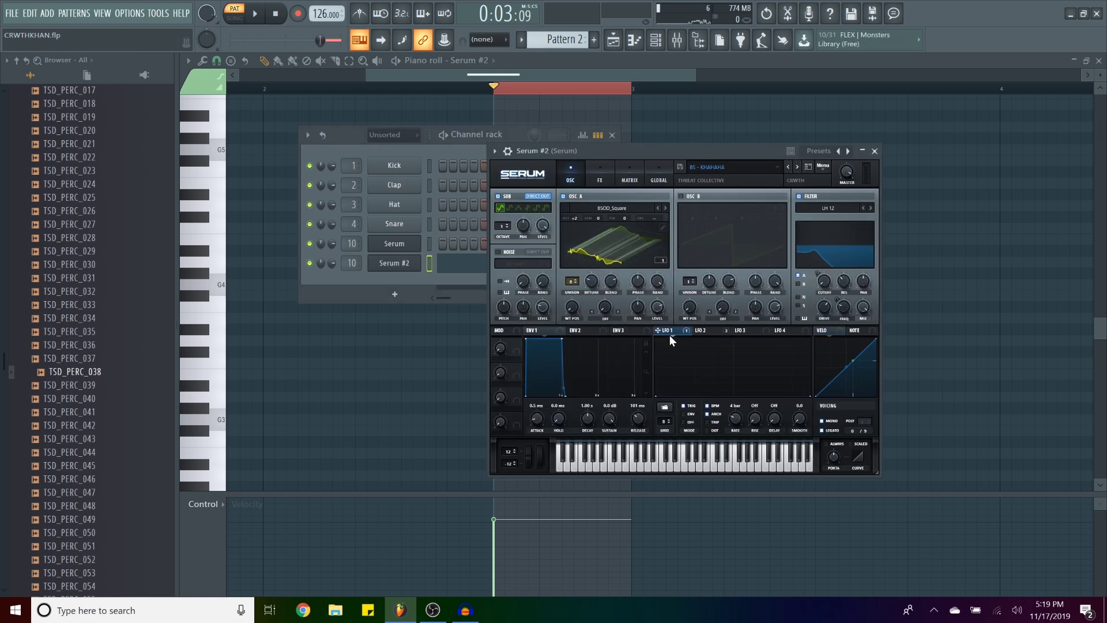
{"action": "left_click", "coordinate": [709, 329]}
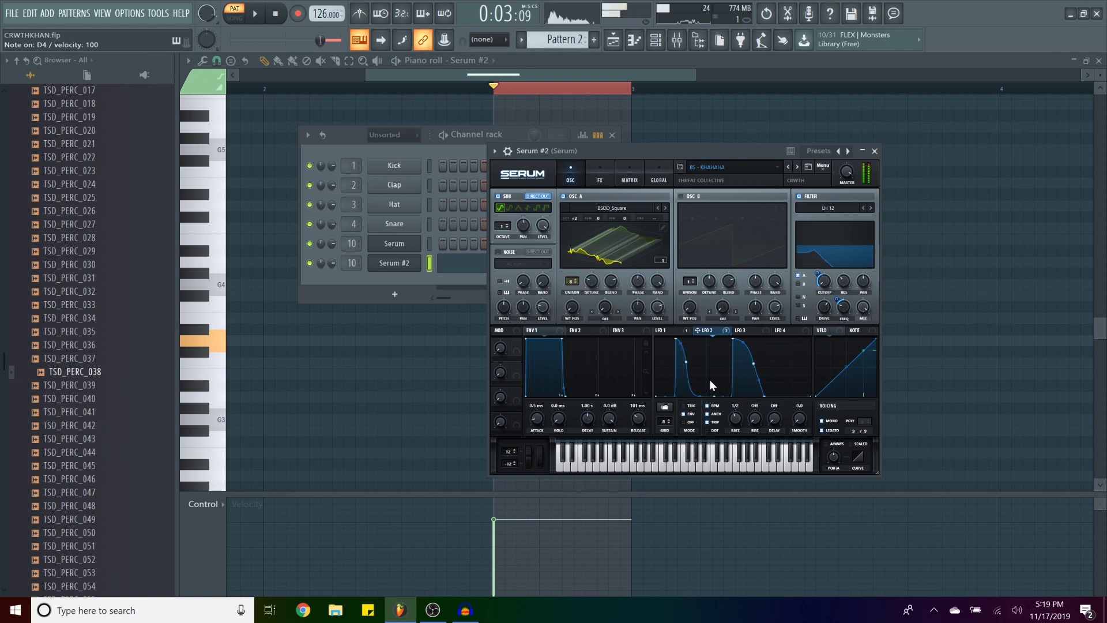
Inspect the original Serum synth's LFO 2 shape on track 10.
{"action": "left_click", "coordinate": [411, 242]}
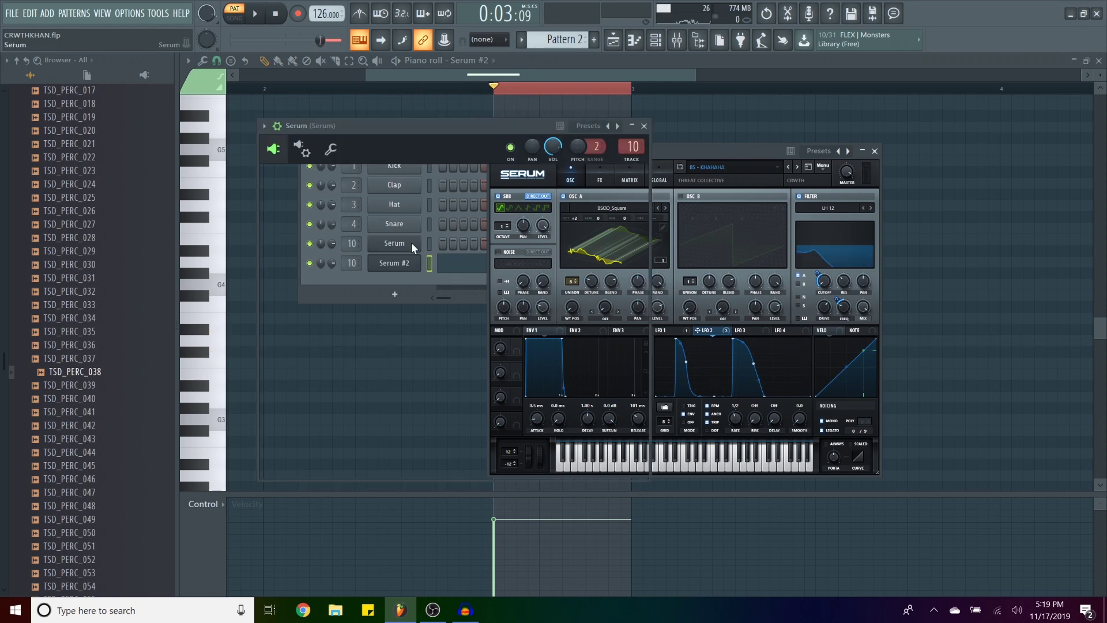
{"action": "left_click", "coordinate": [478, 335]}
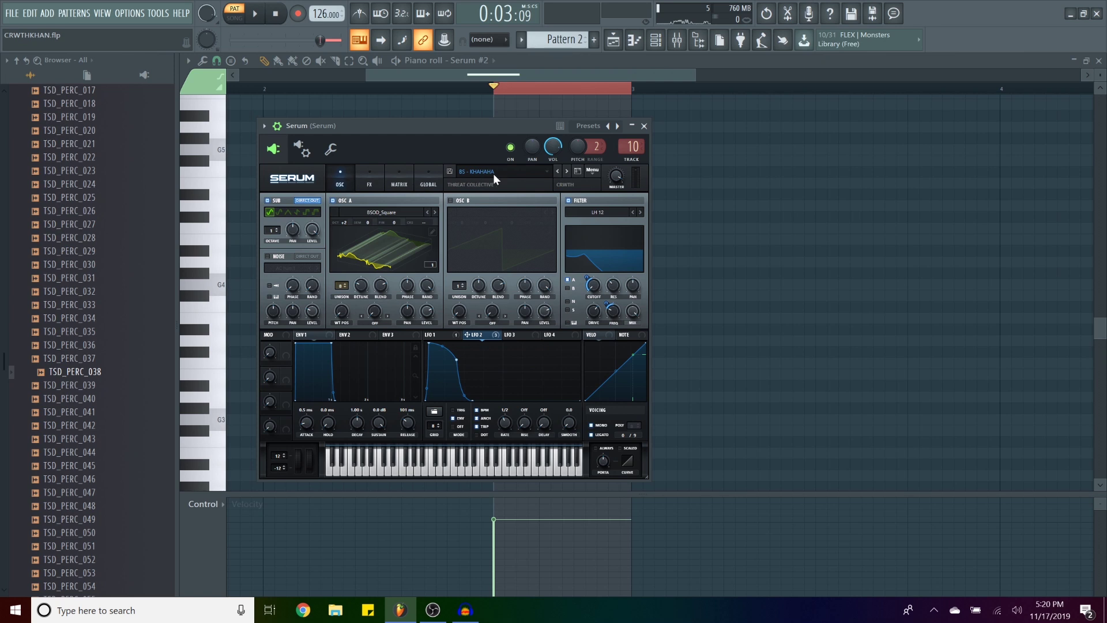
{"action": "left_click", "coordinate": [658, 39]}
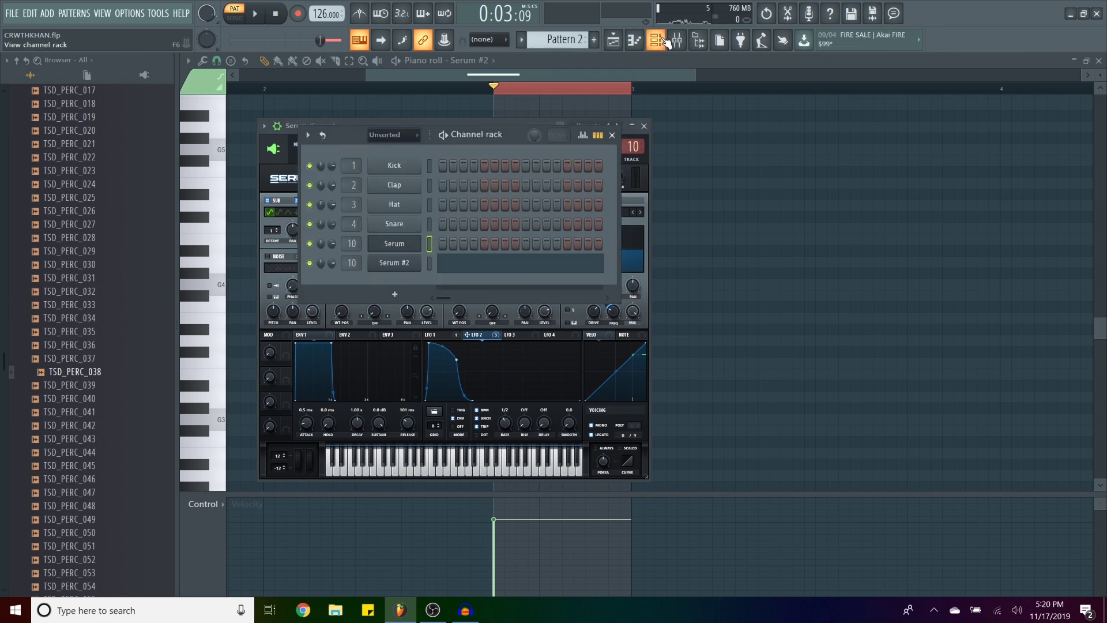
Insert a Serum #3 channel loaded with BS - RYDE, then view the first Serum's oscillator page.
{"action": "right_click", "coordinate": [407, 243]}
{"action": "mouse_move", "coordinate": [494, 325]}
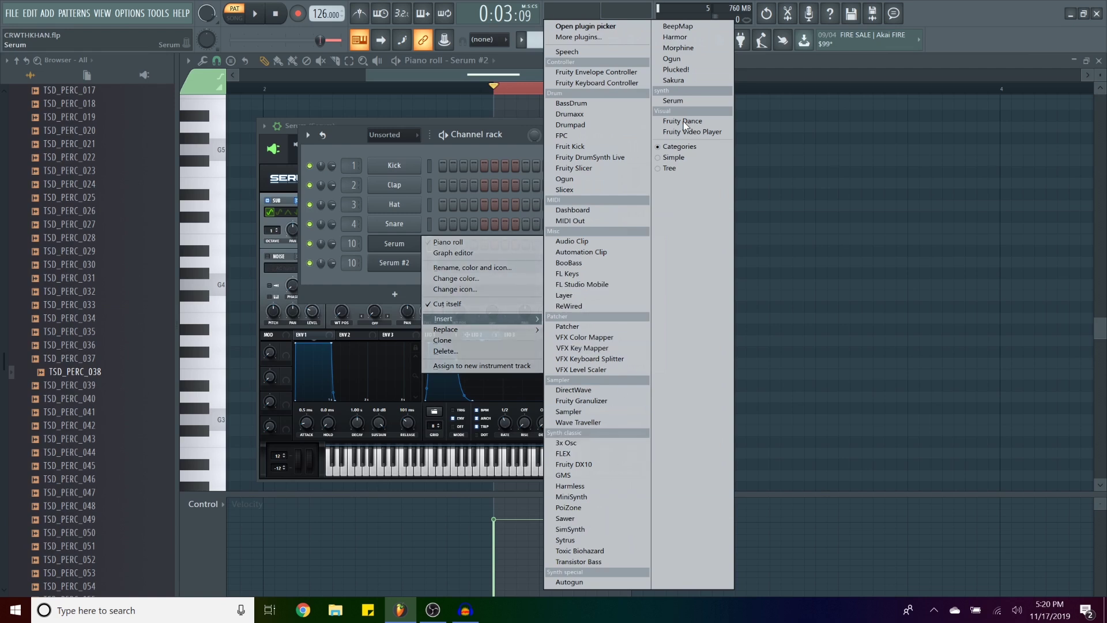
{"action": "left_click", "coordinate": [685, 100]}
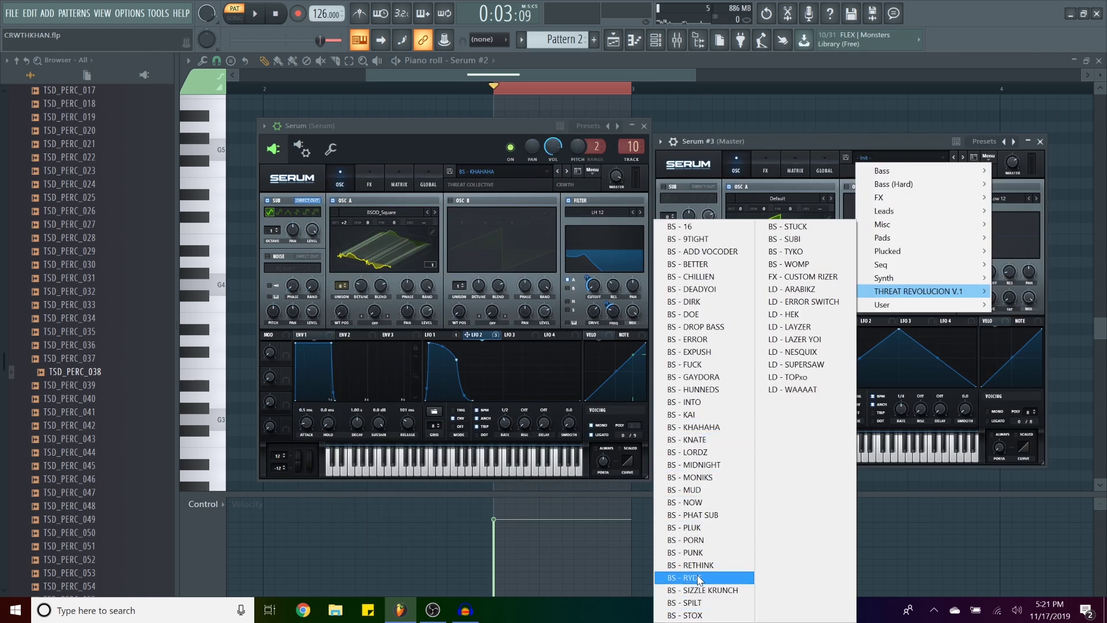
{"action": "left_click", "coordinate": [692, 577]}
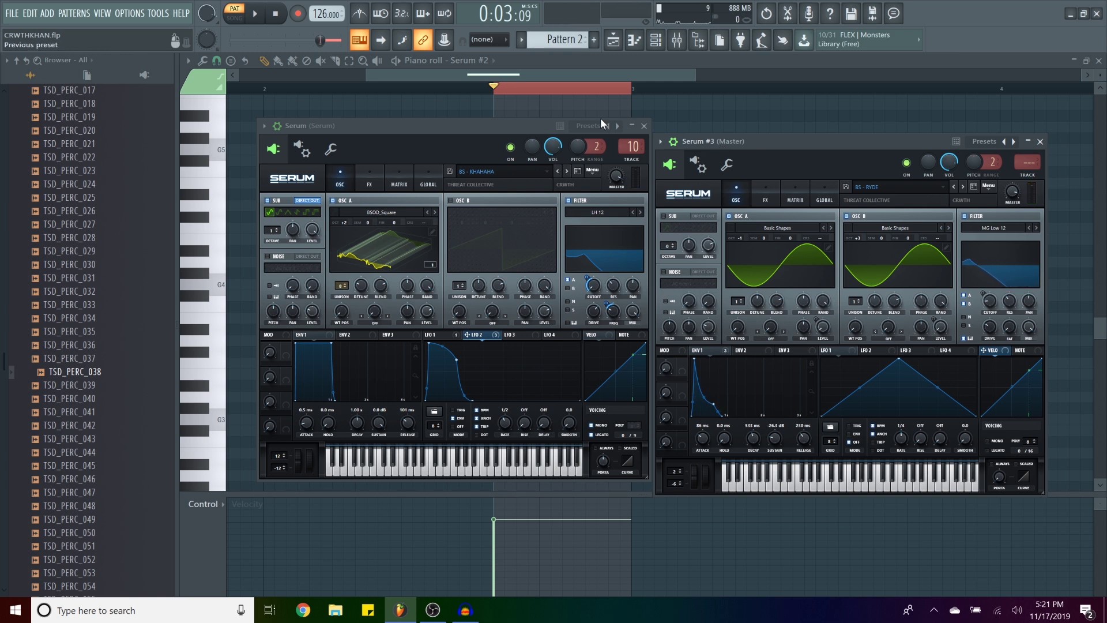
{"action": "left_click", "coordinate": [493, 123]}
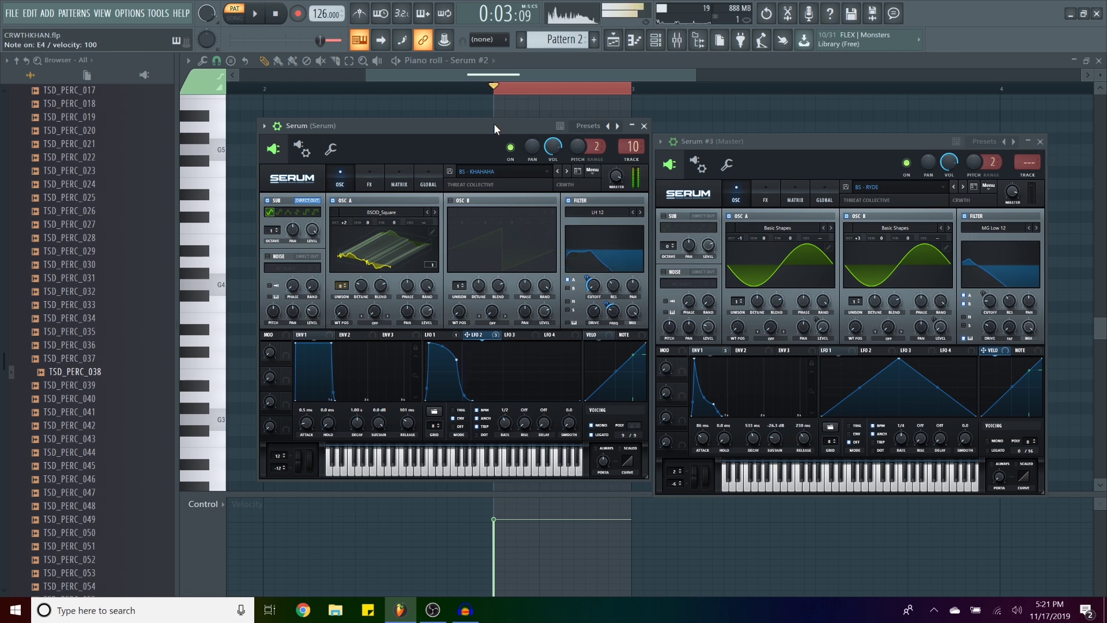
{"action": "left_click", "coordinate": [342, 178]}
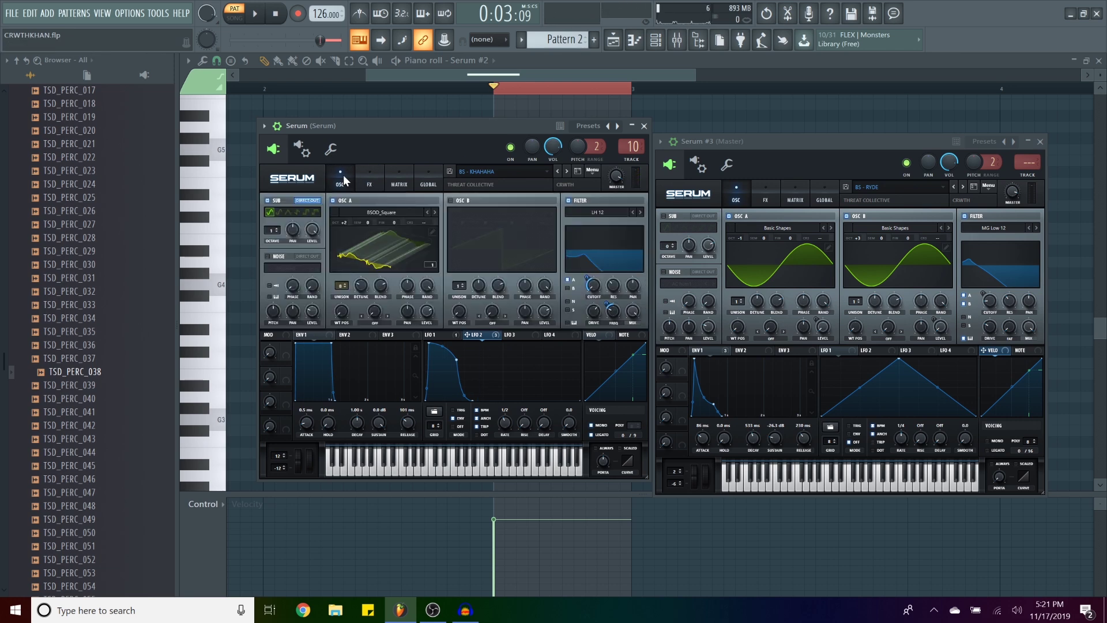
Review the first Serum's FX and modulation matrix pages, then return to its oscillator page.
{"action": "left_click", "coordinate": [369, 186]}
{"action": "left_click", "coordinate": [389, 184]}
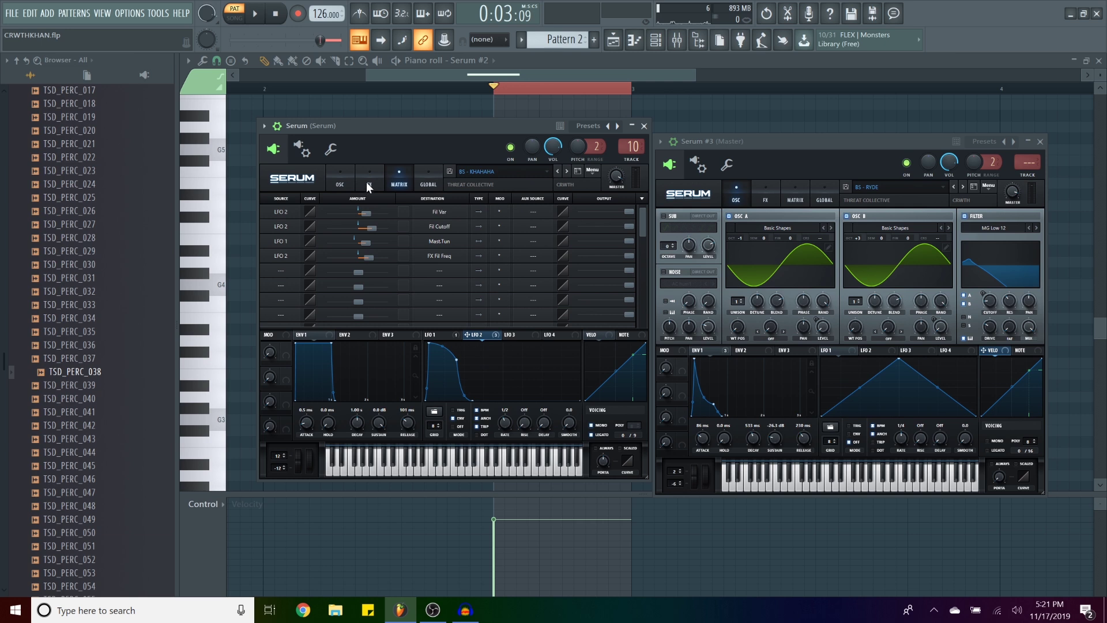
{"action": "left_click", "coordinate": [369, 186]}
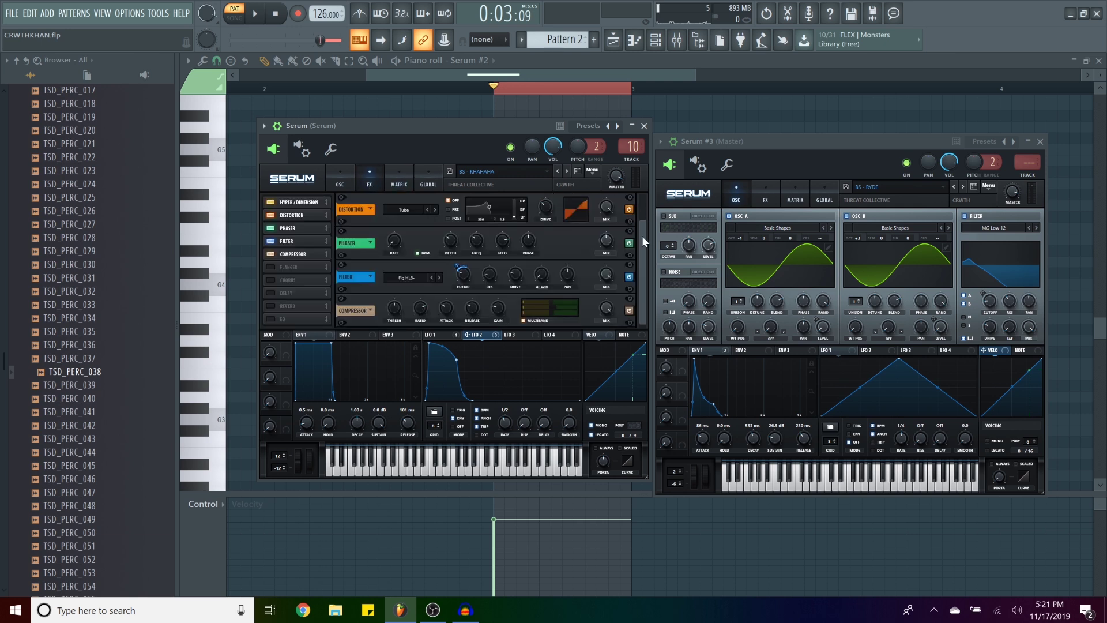
{"action": "mouse_move", "coordinate": [642, 237]}
{"action": "left_mouse_down"}
{"action": "mouse_move", "coordinate": [643, 210]}
{"action": "mouse_move", "coordinate": [644, 228]}
{"action": "left_mouse_up"}
{"action": "left_click", "coordinate": [349, 190]}
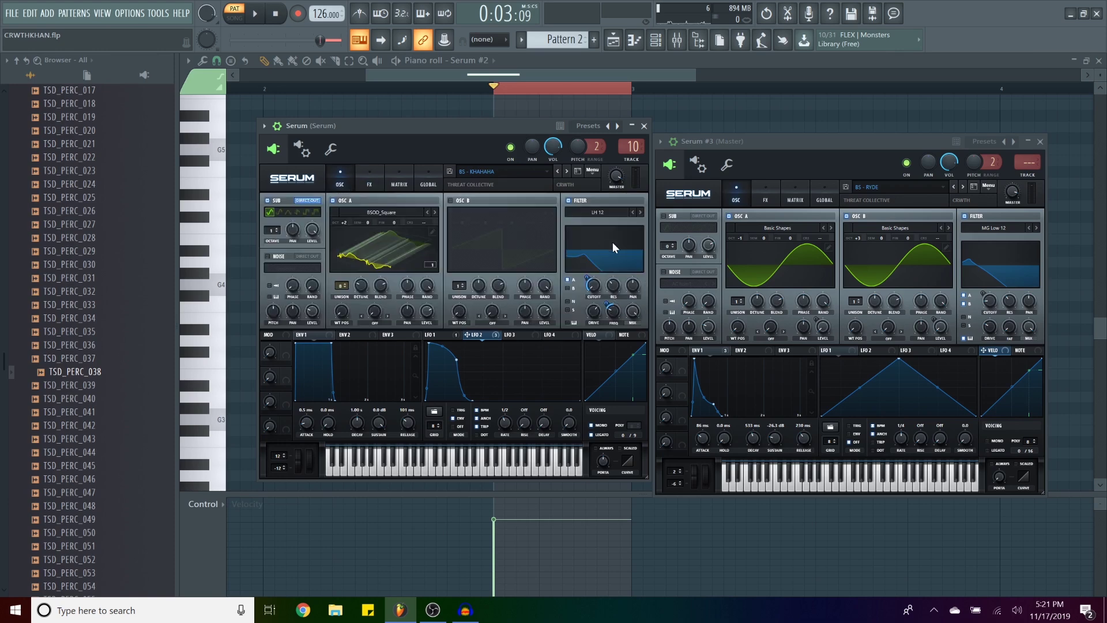
Close the first Serum and open the Fruity Limiter on the Master mixer track.
{"action": "key", "text": "F5"}
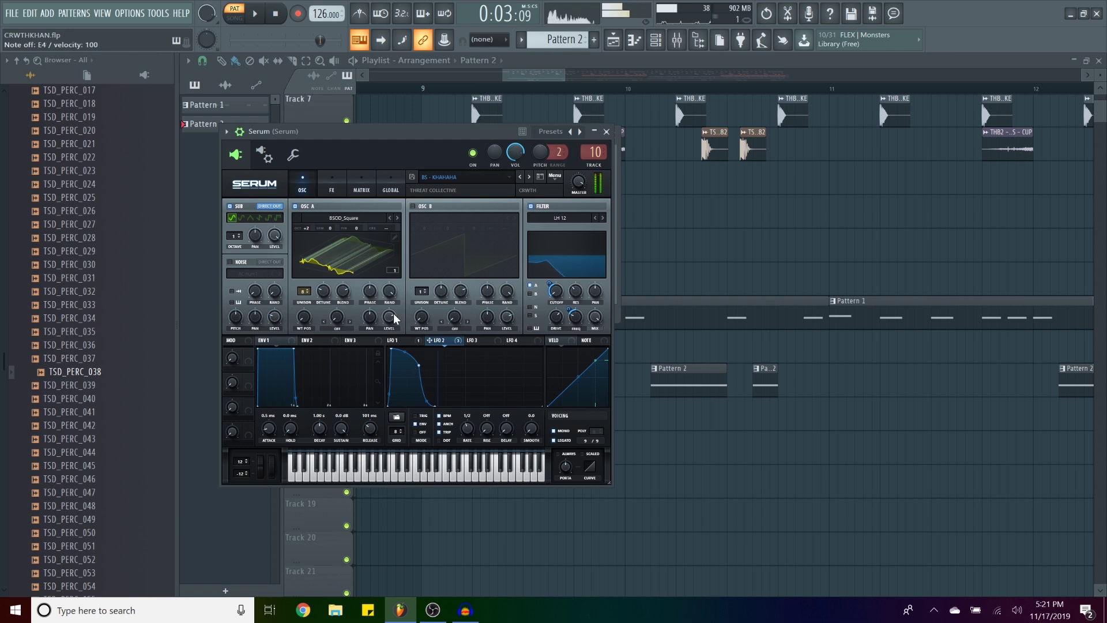
{"action": "left_click_drag", "start_coordinate": [414, 136], "coordinate": [621, 112]}
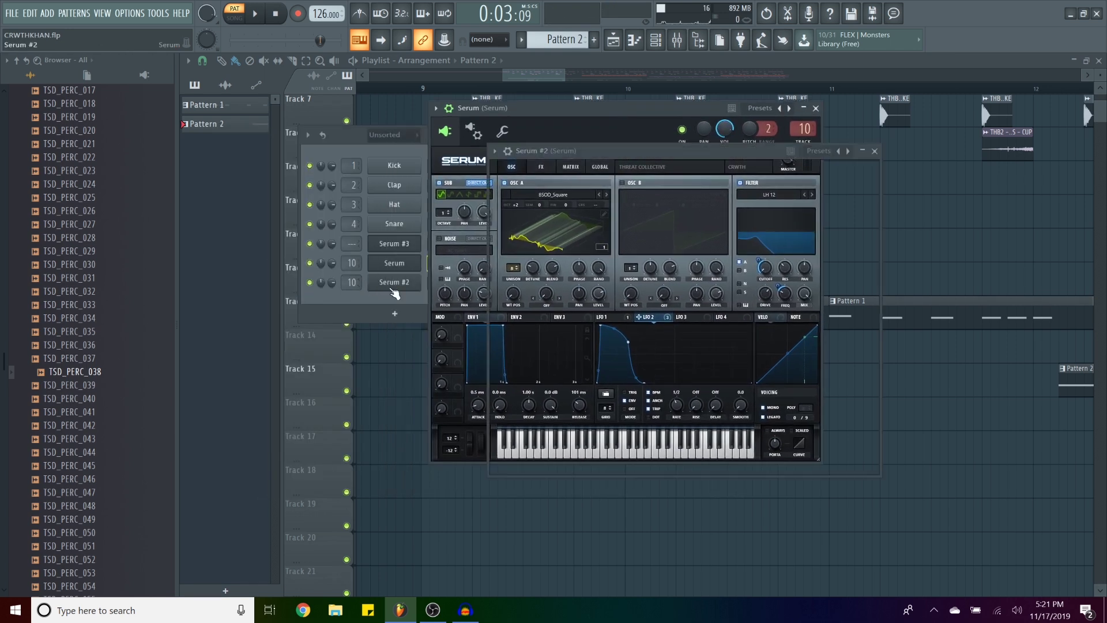
{"action": "key", "text": "c"}
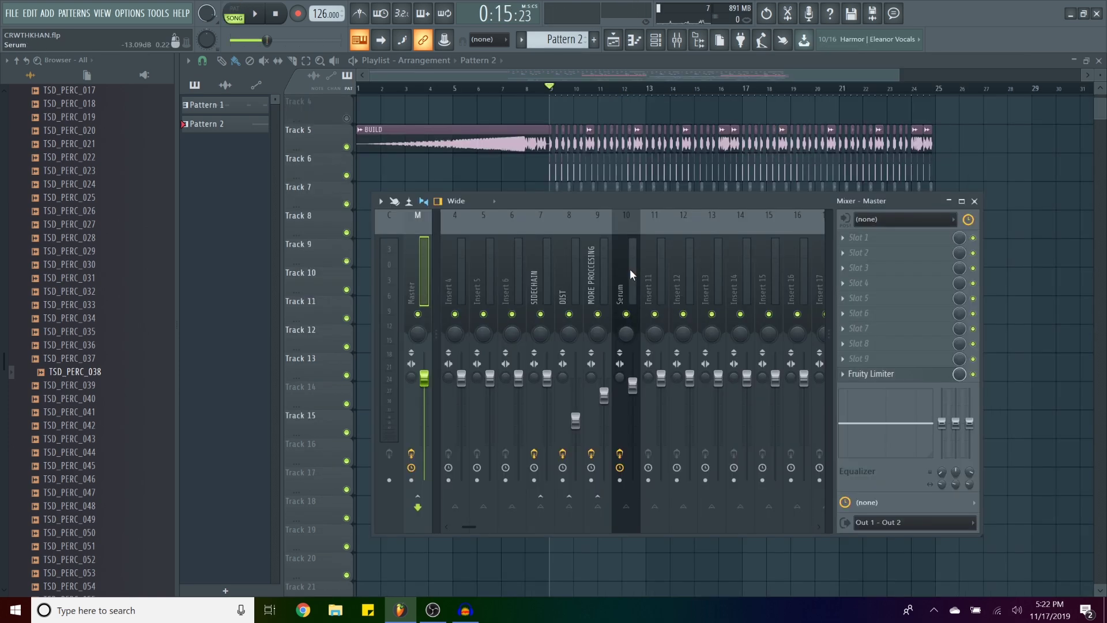
{"action": "left_click", "coordinate": [911, 377]}
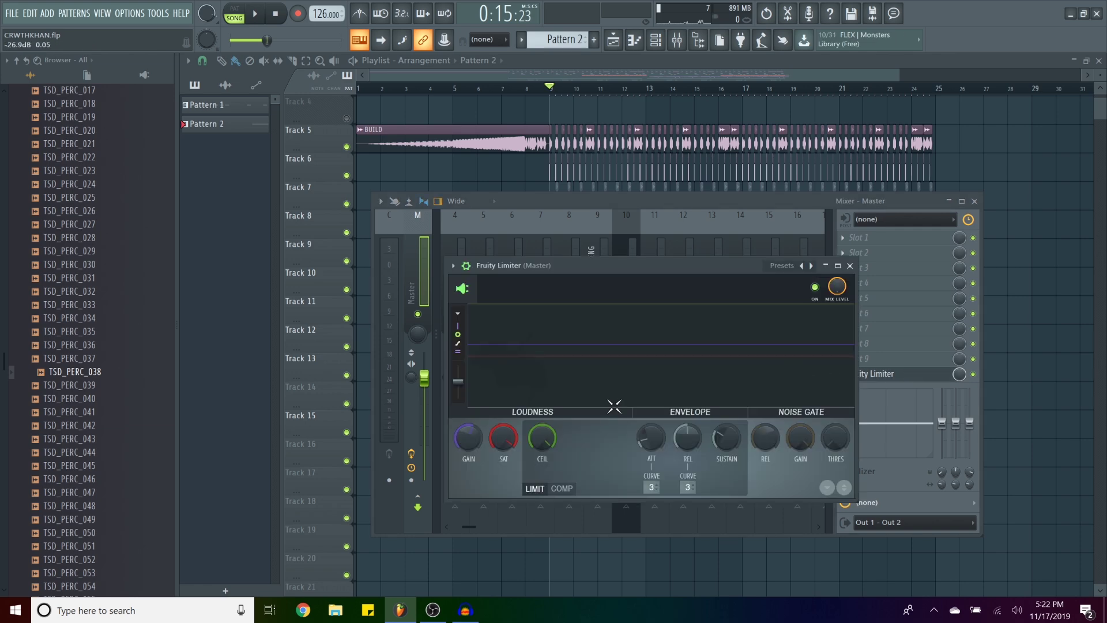